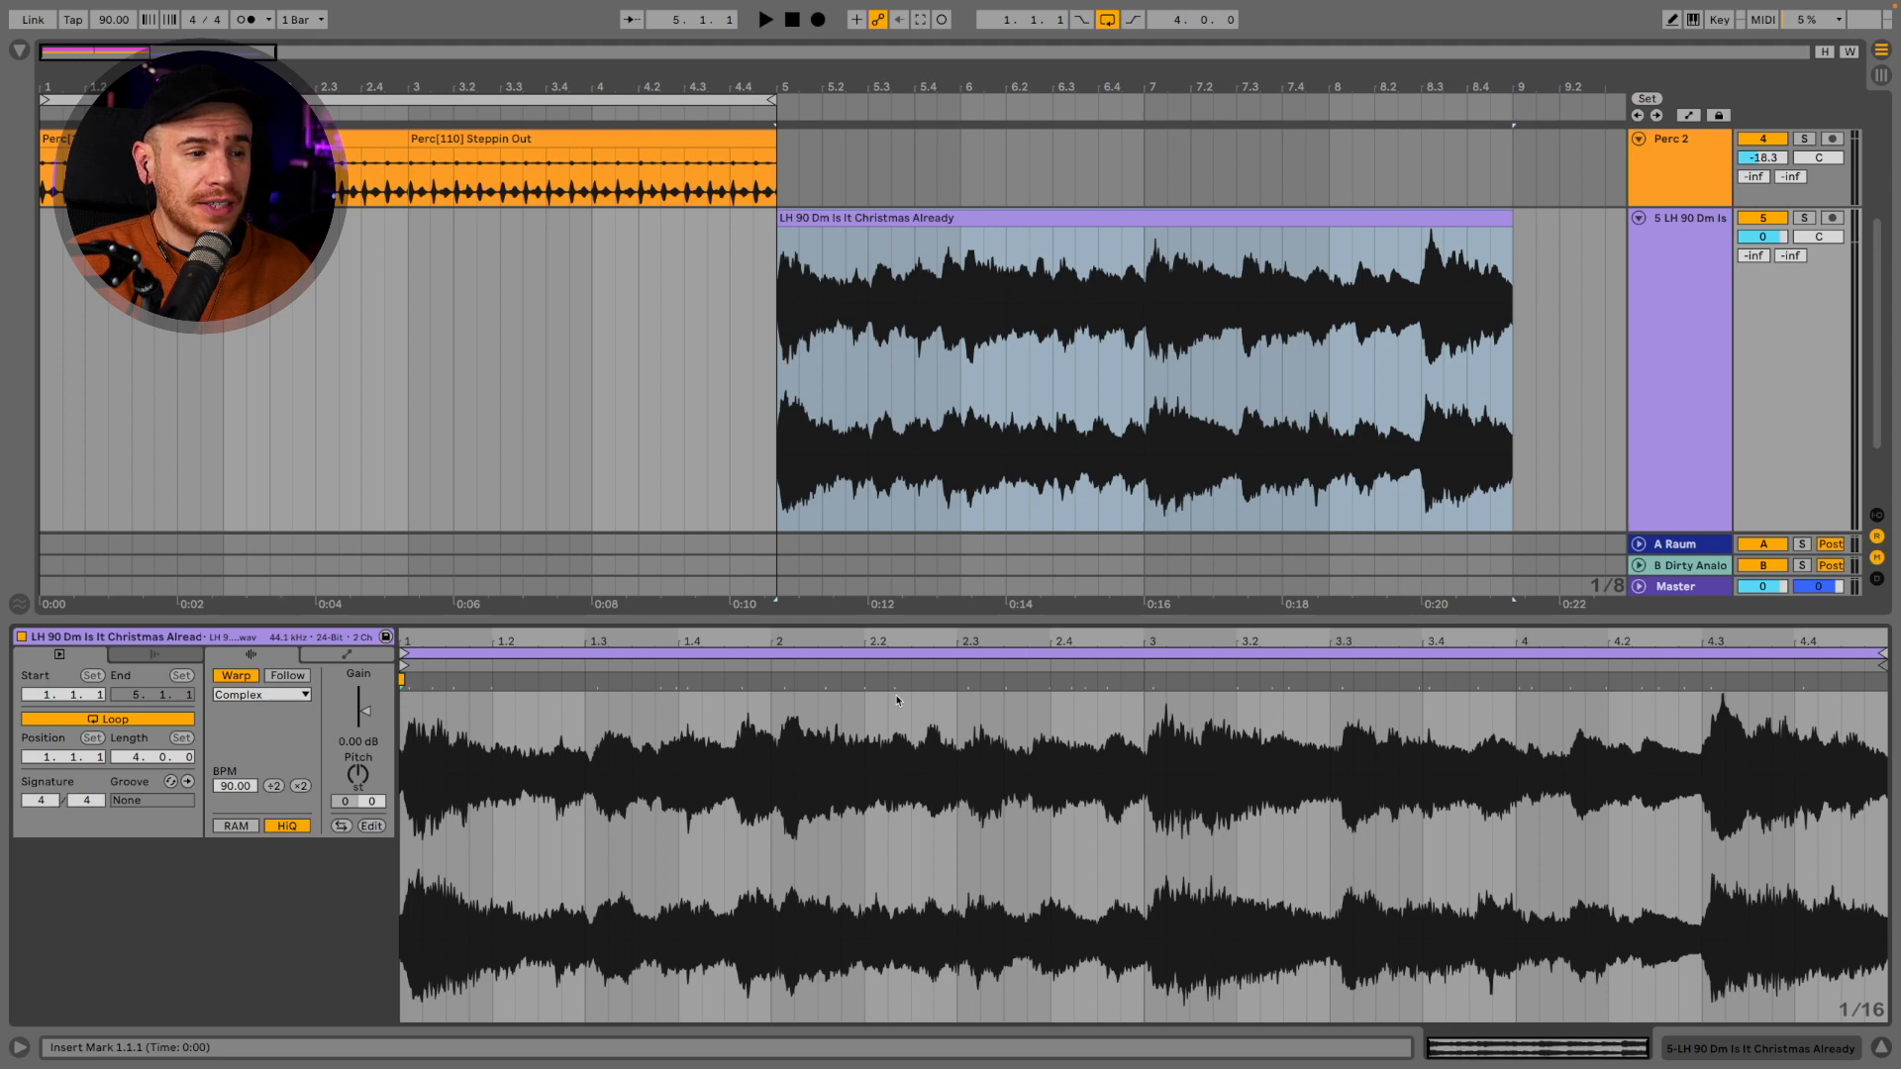
Add warp markers at the chord changes of the LH 90 Dm Is It Christmas Already clip, from 1.3 through 4.4
double_click(604, 687)
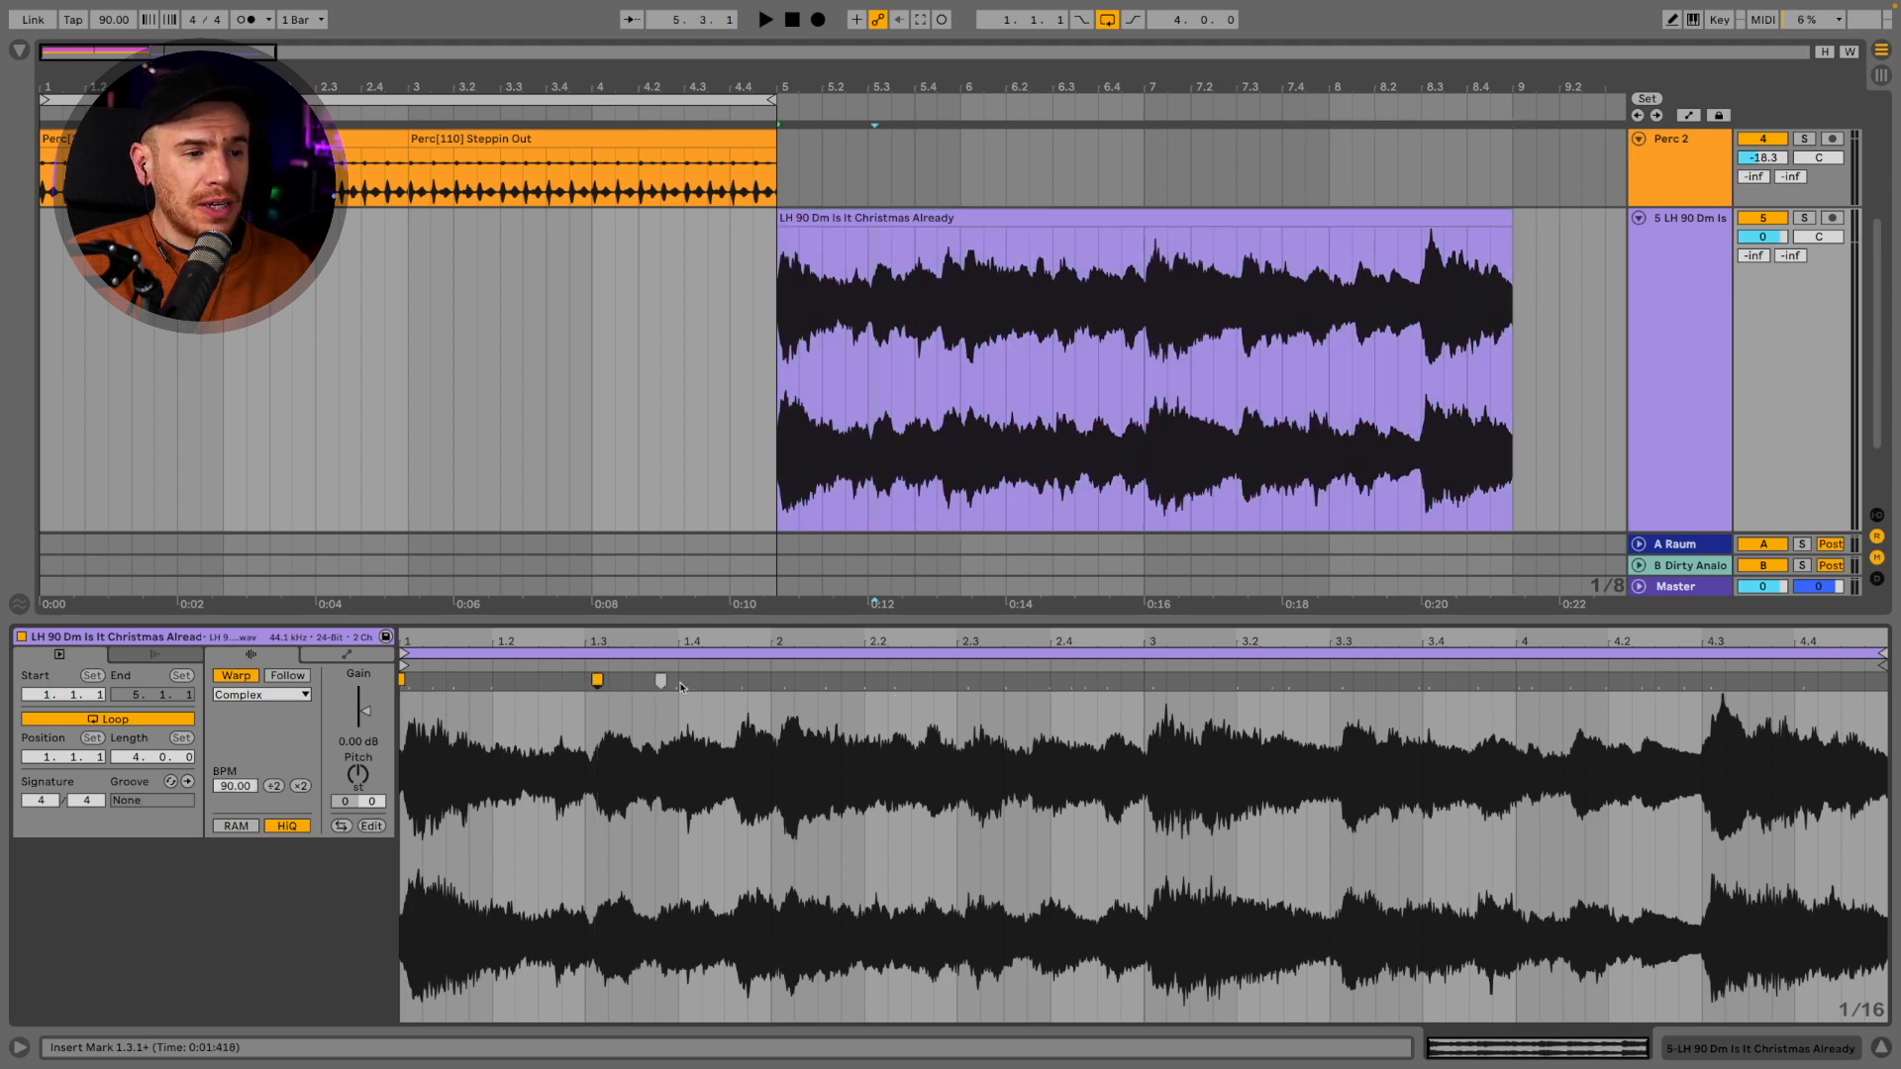
double_click(784, 683)
double_click(968, 683)
double_click(1152, 683)
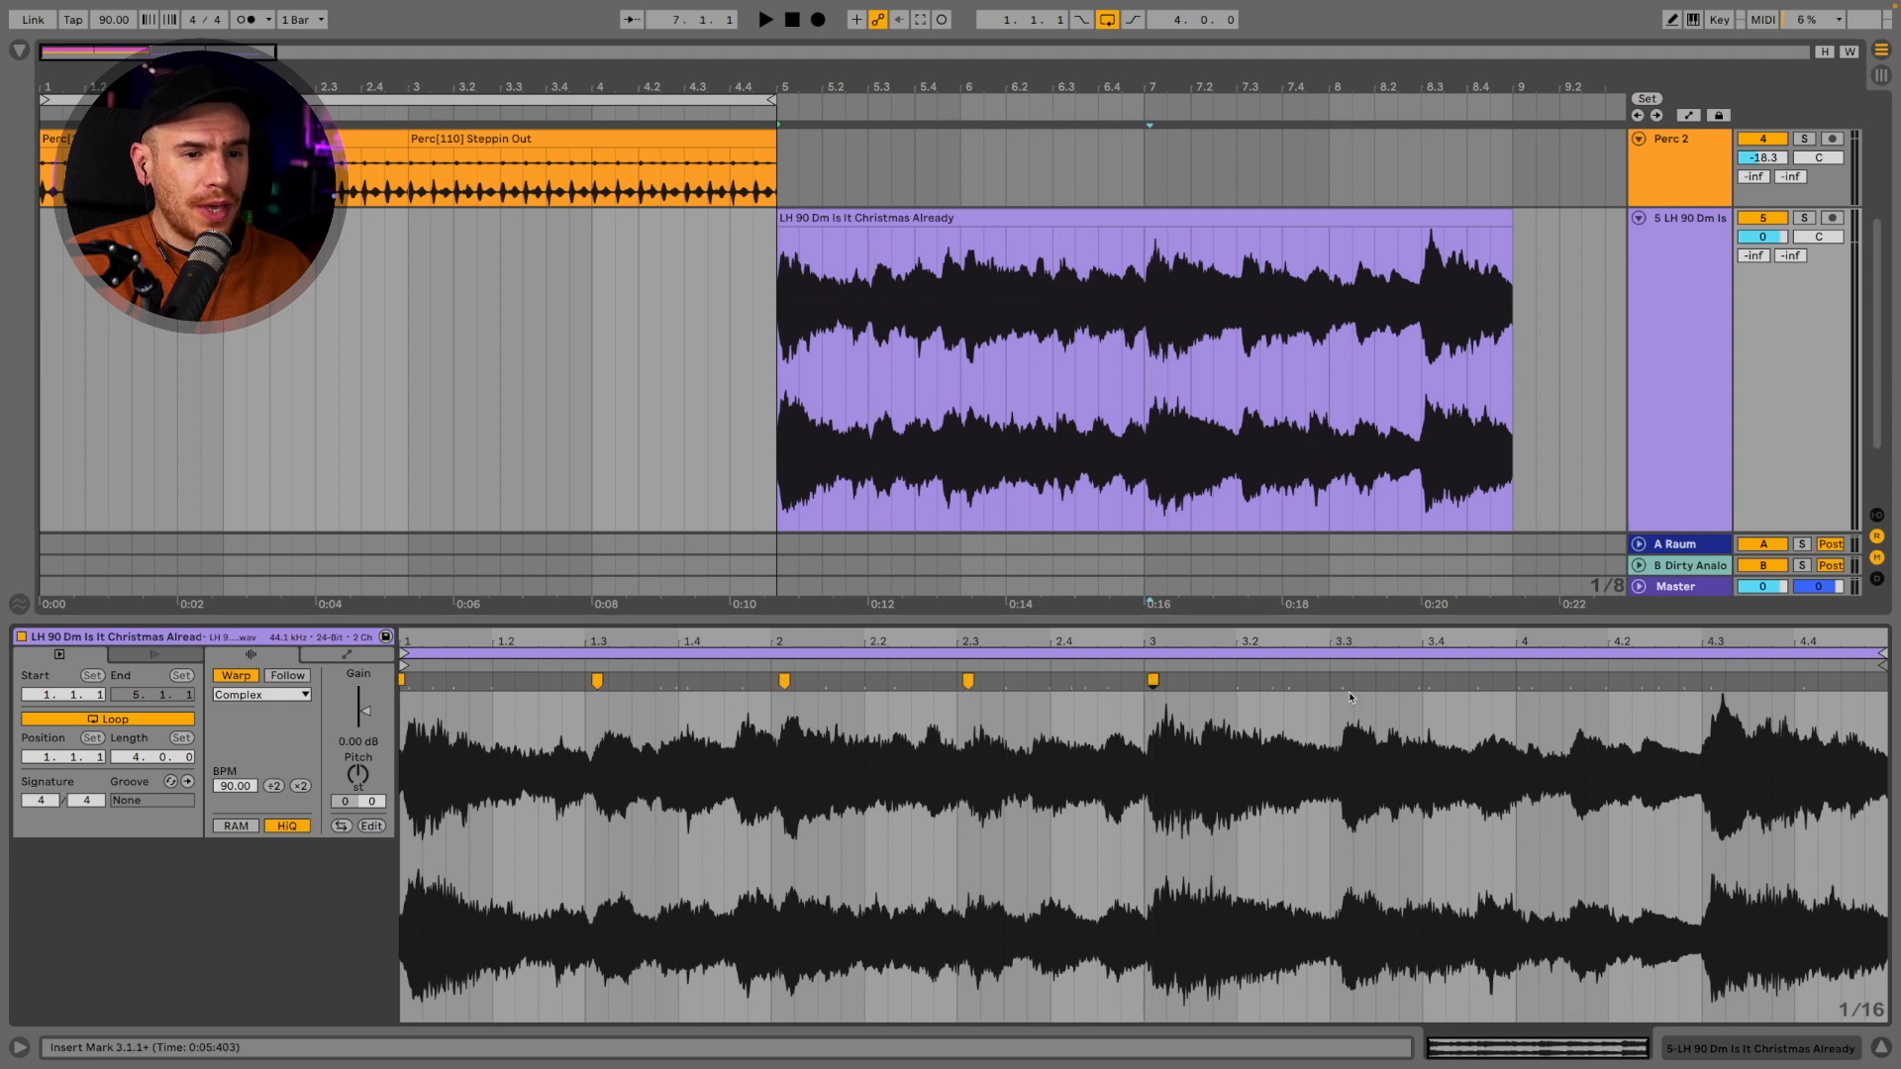
double_click(1343, 683)
Slice the clip to a new MIDI track with one slice per Warp Marker, using the Built-in slicing preset
right_click(1096, 772)
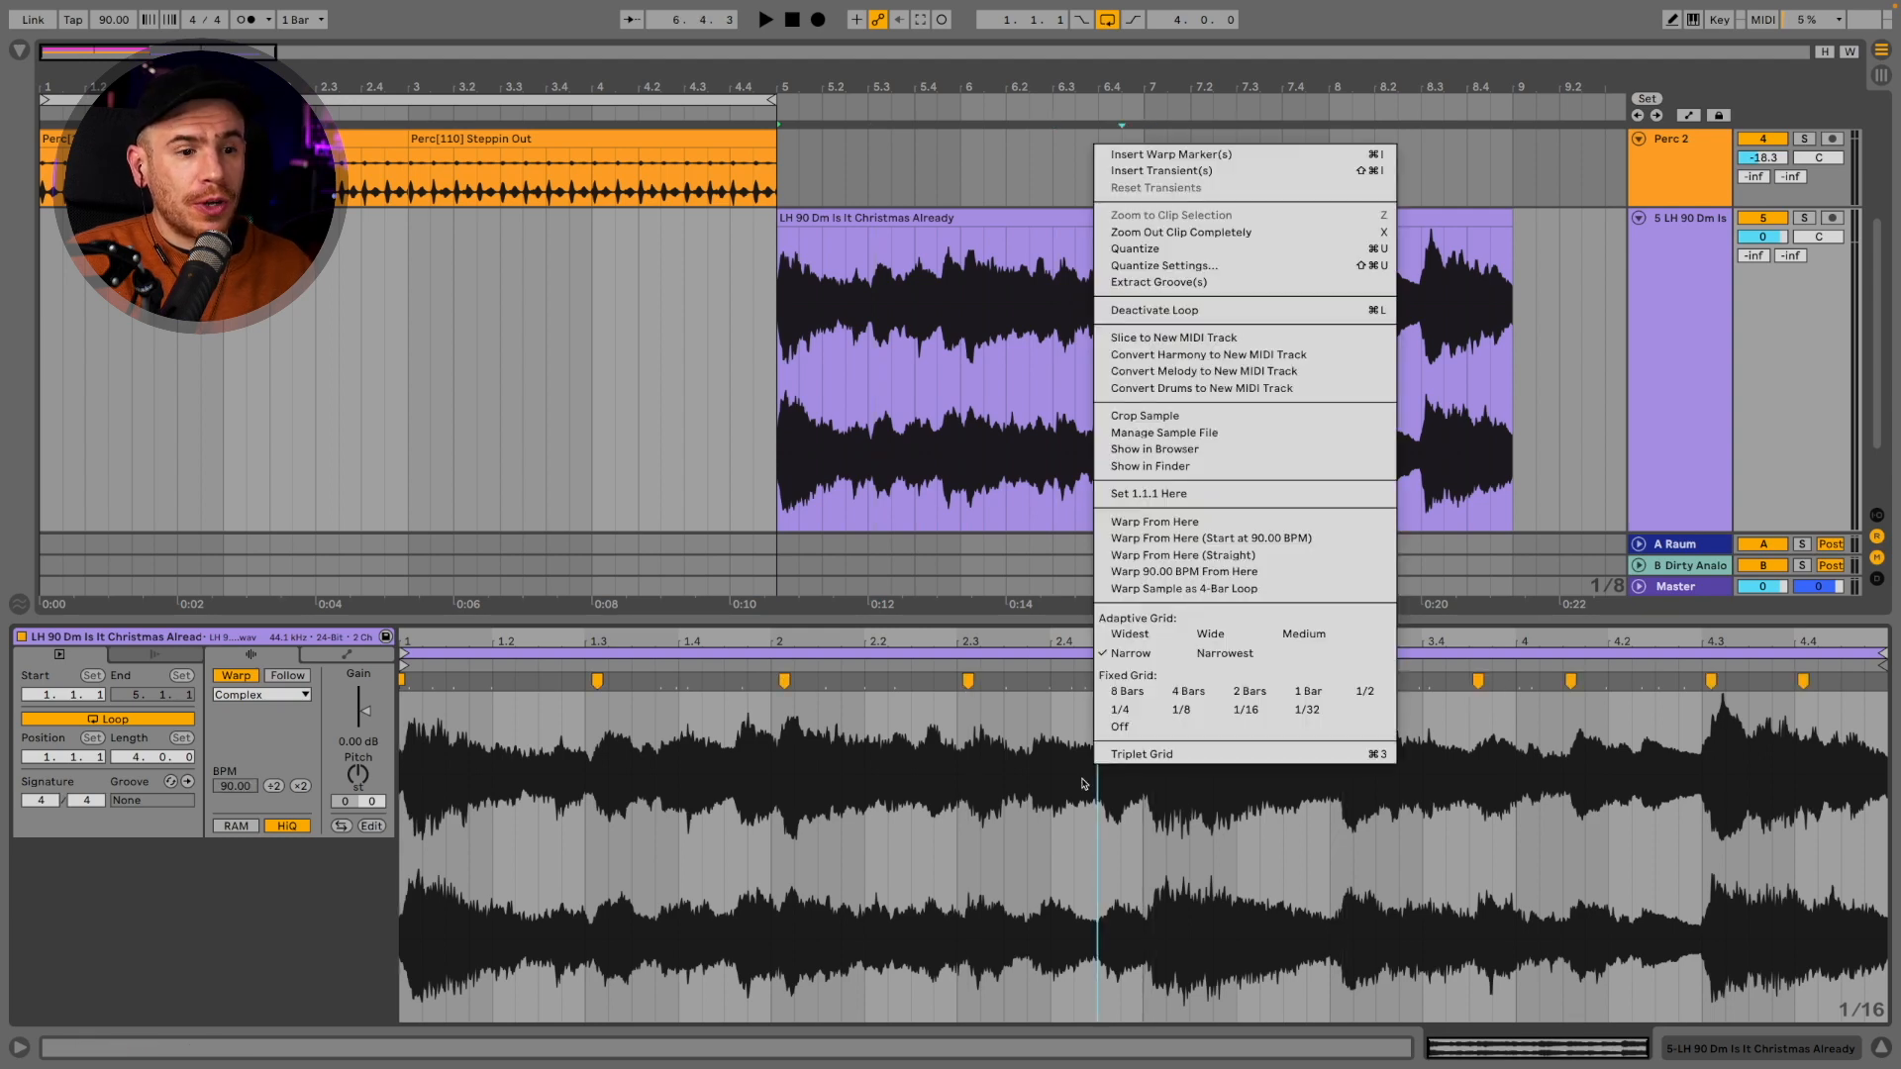
click(1180, 339)
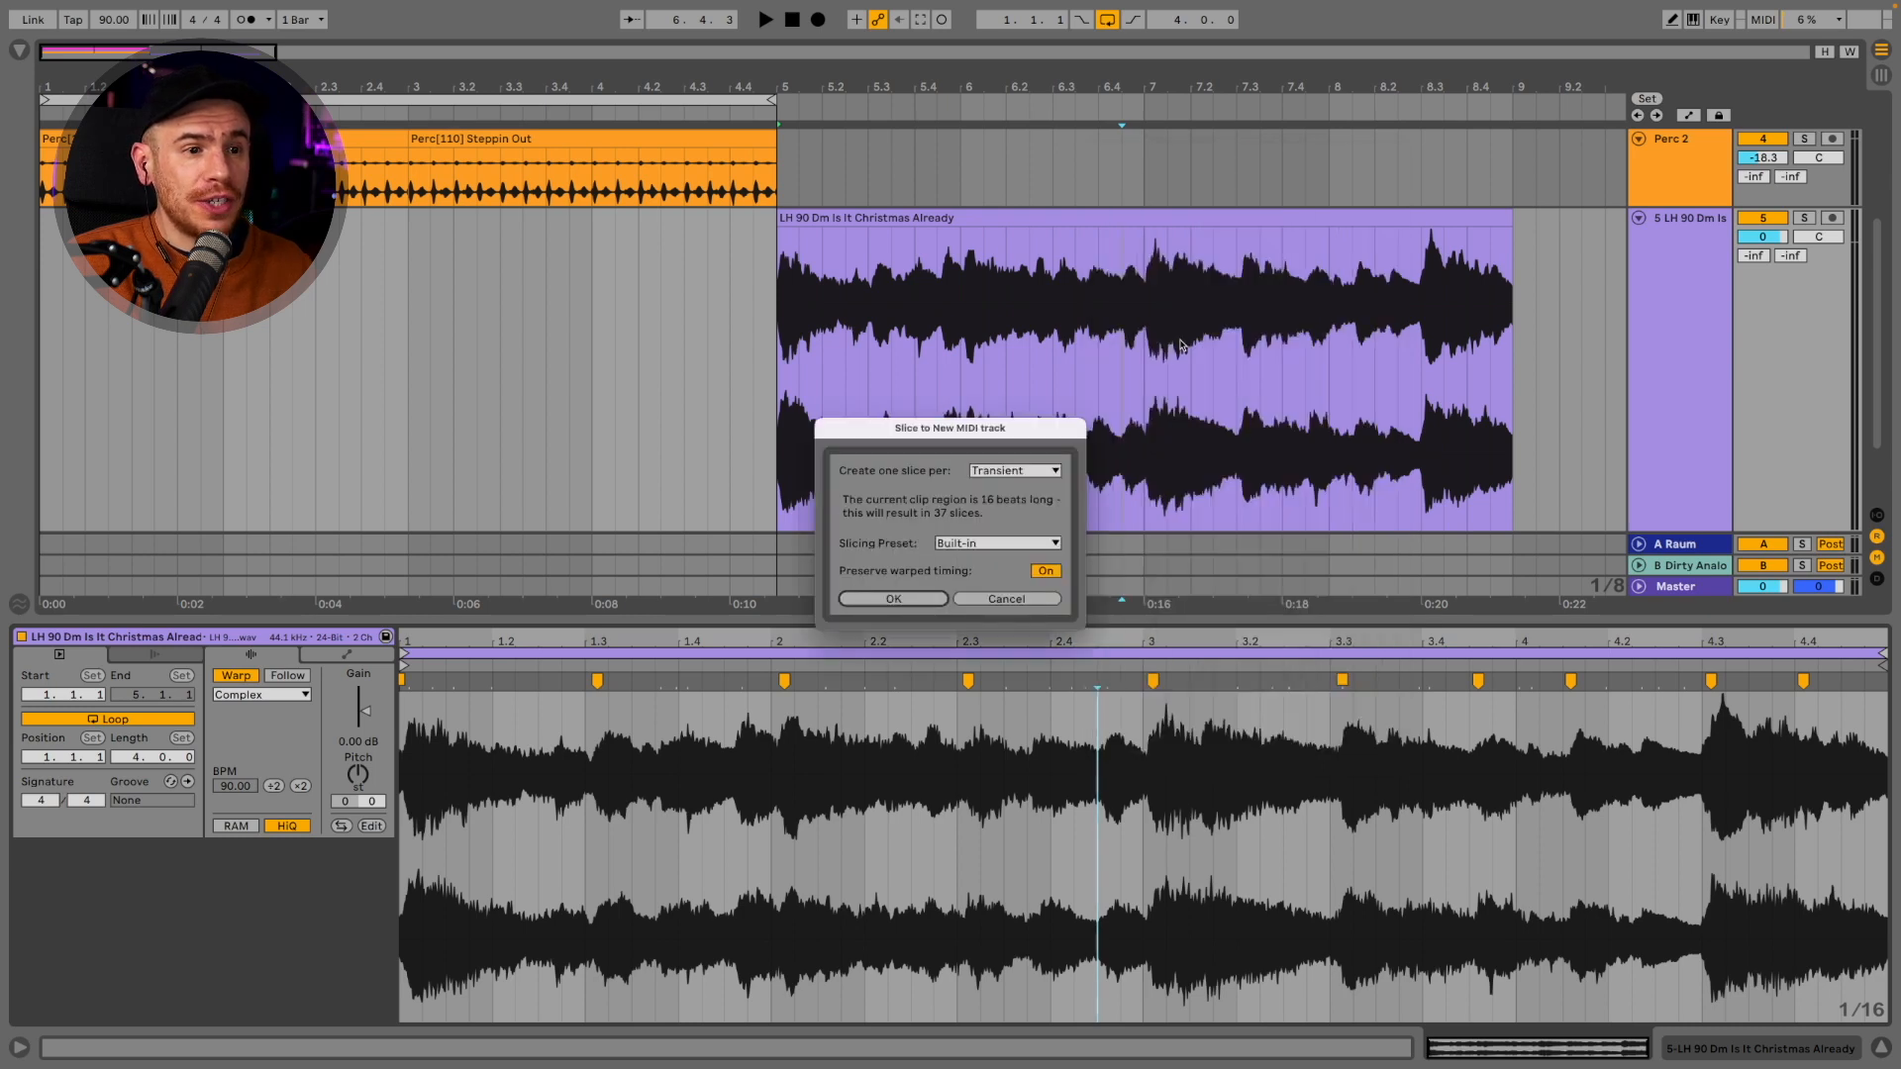
click(1061, 472)
click(1023, 488)
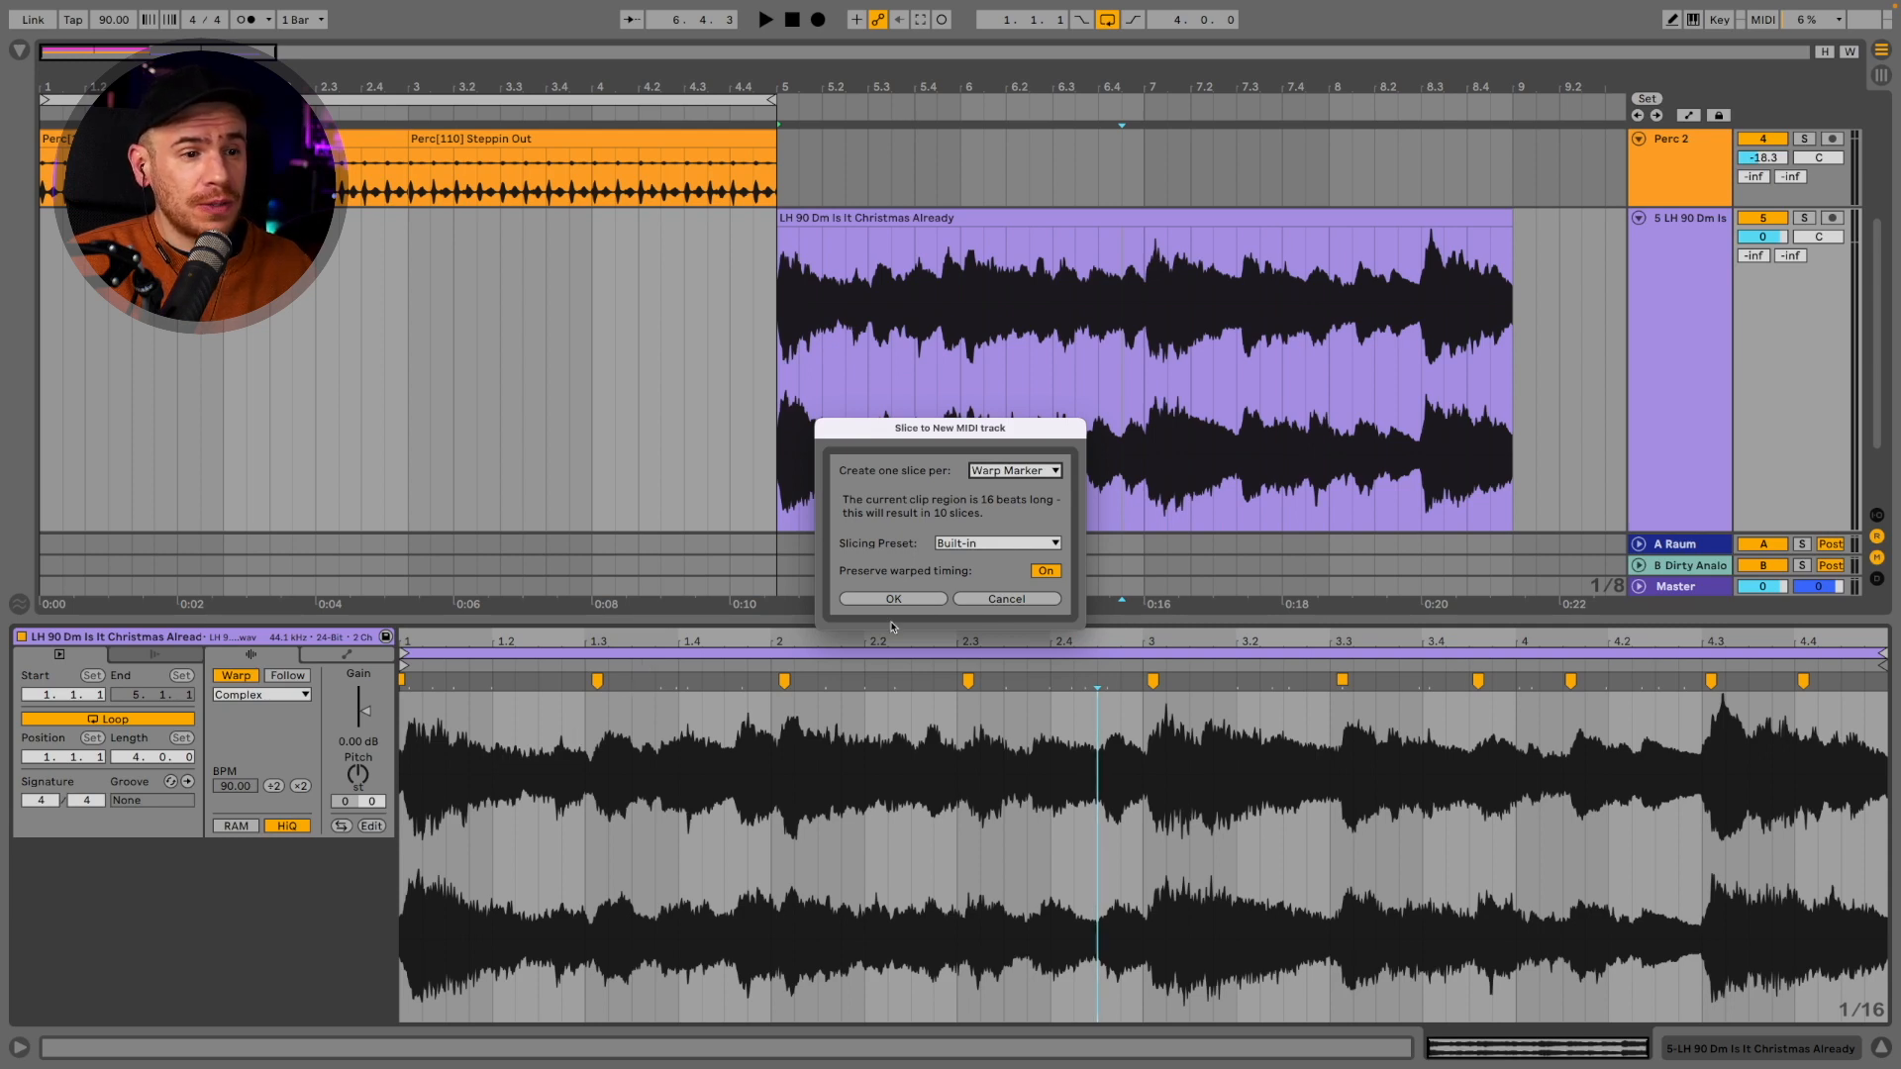
click(1051, 542)
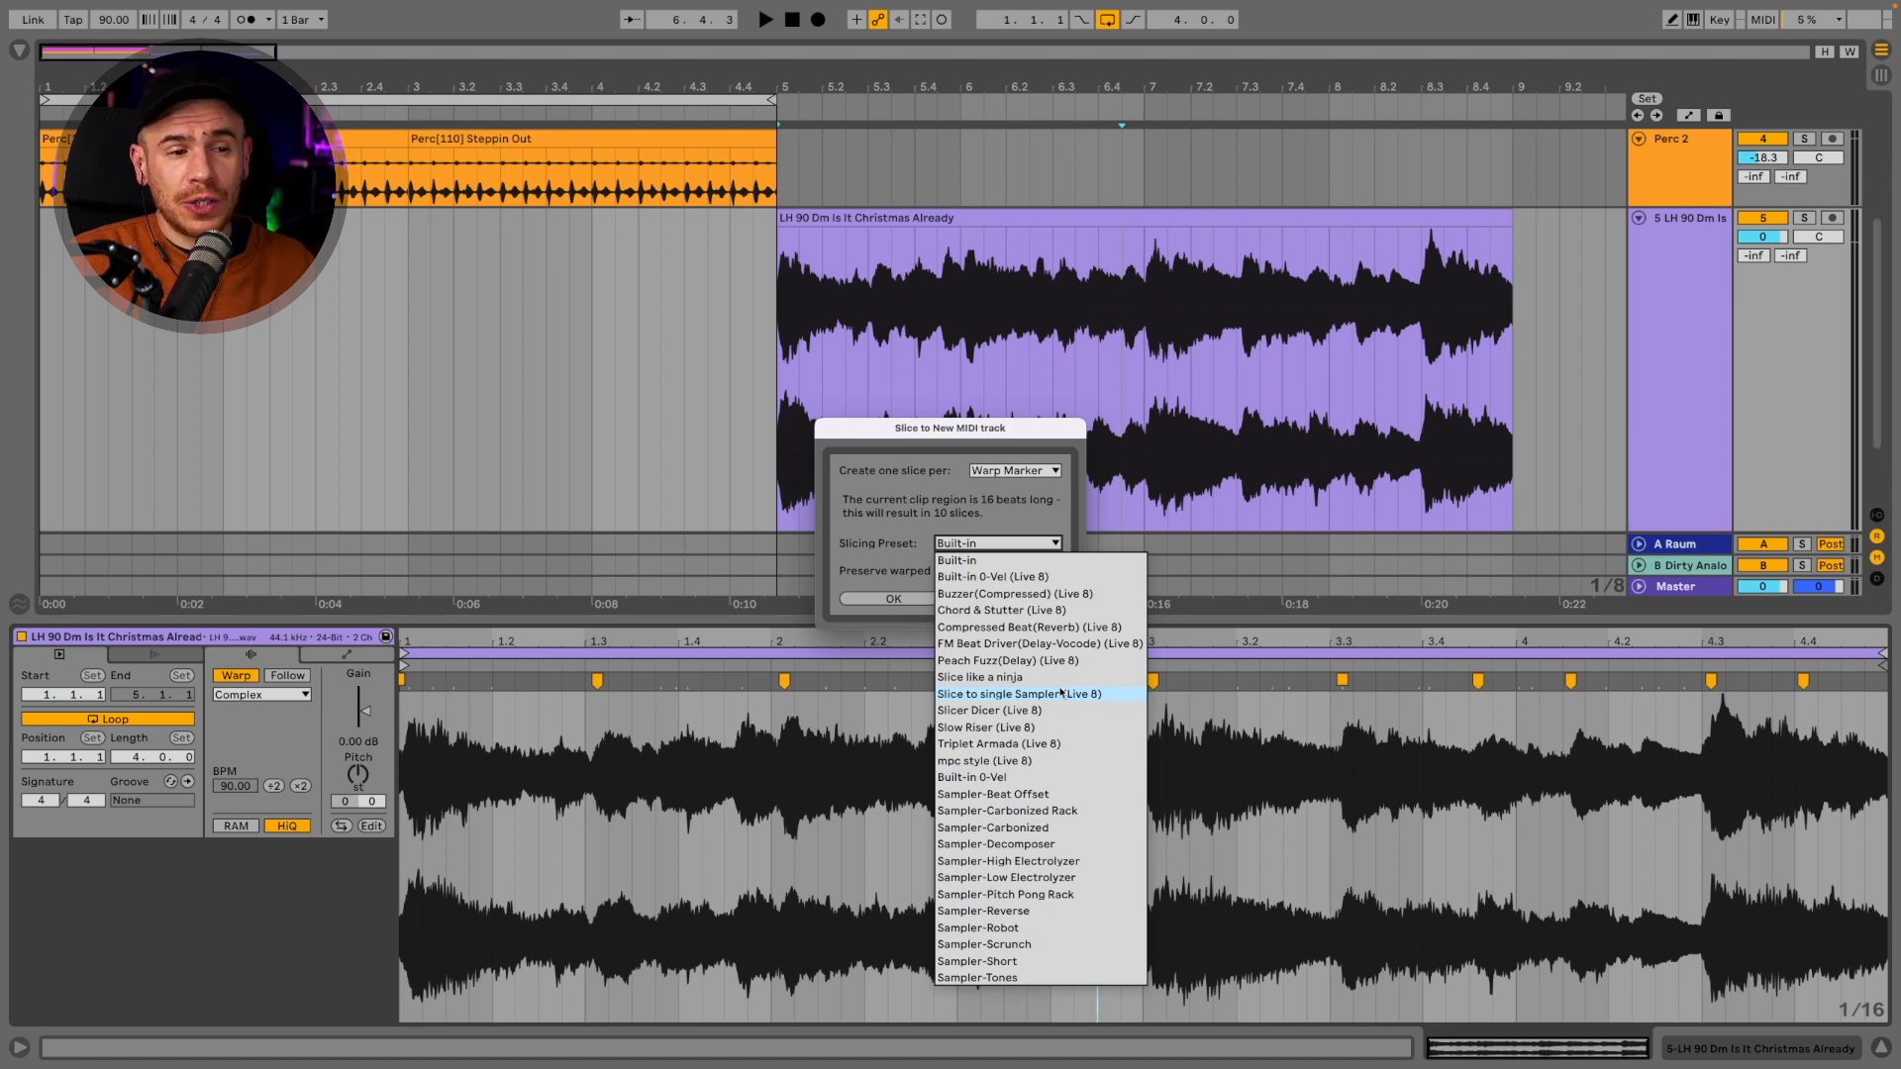
click(1003, 562)
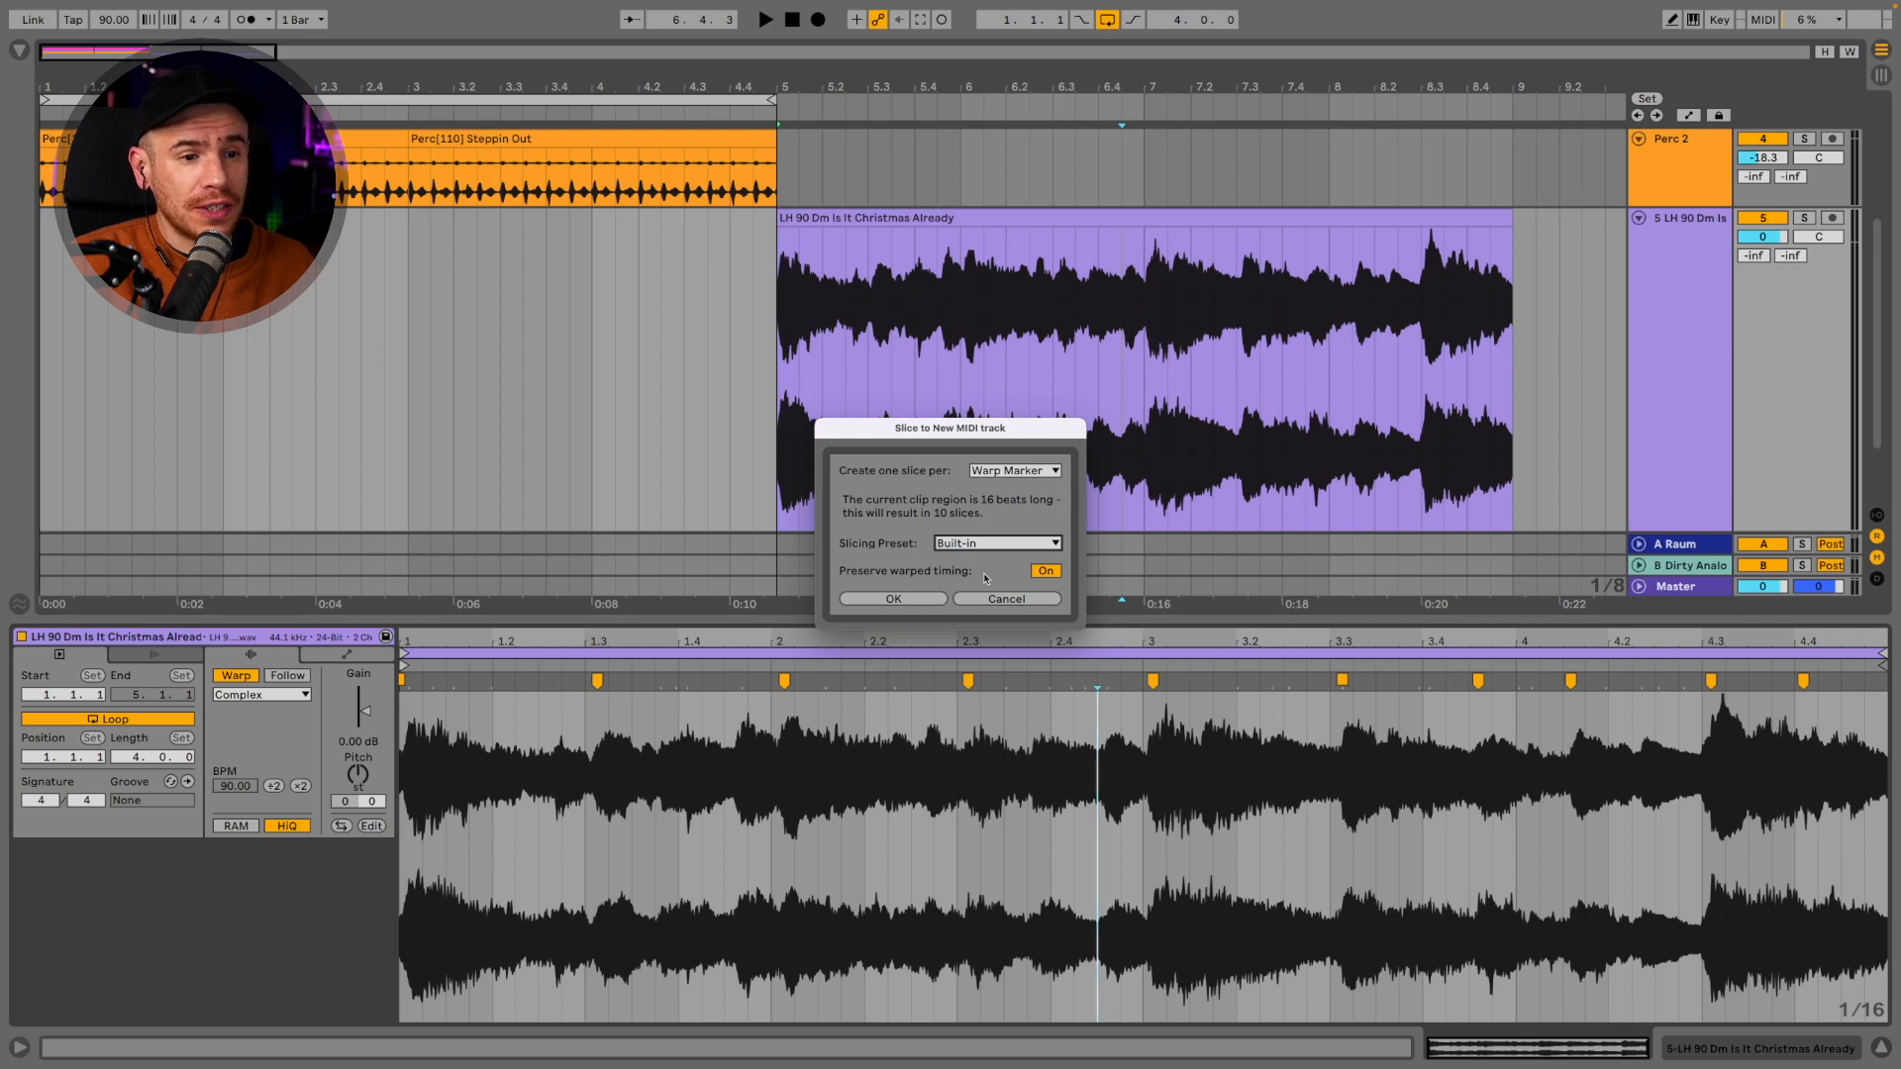
click(893, 598)
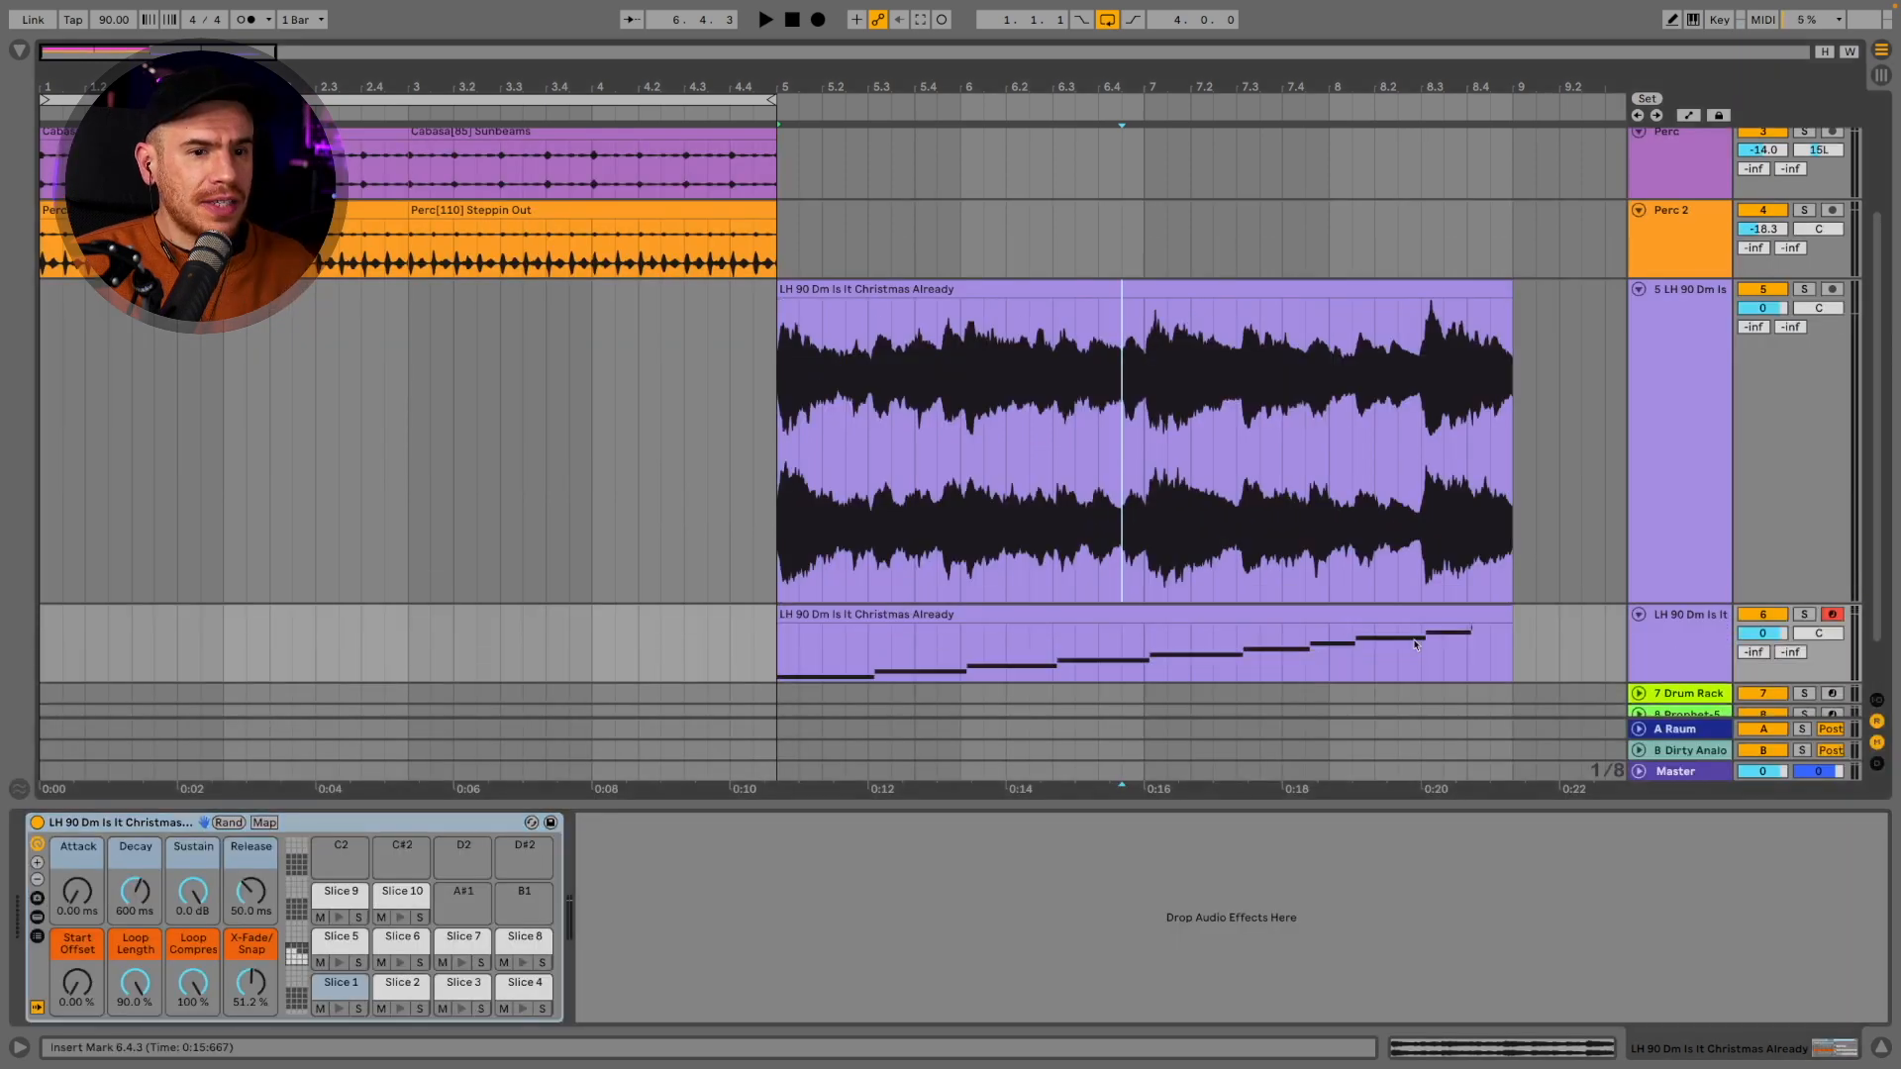
Solo the sliced MIDI track, play it back and examine its slice notes in the MIDI clip
scroll(1337, 624, down, 2)
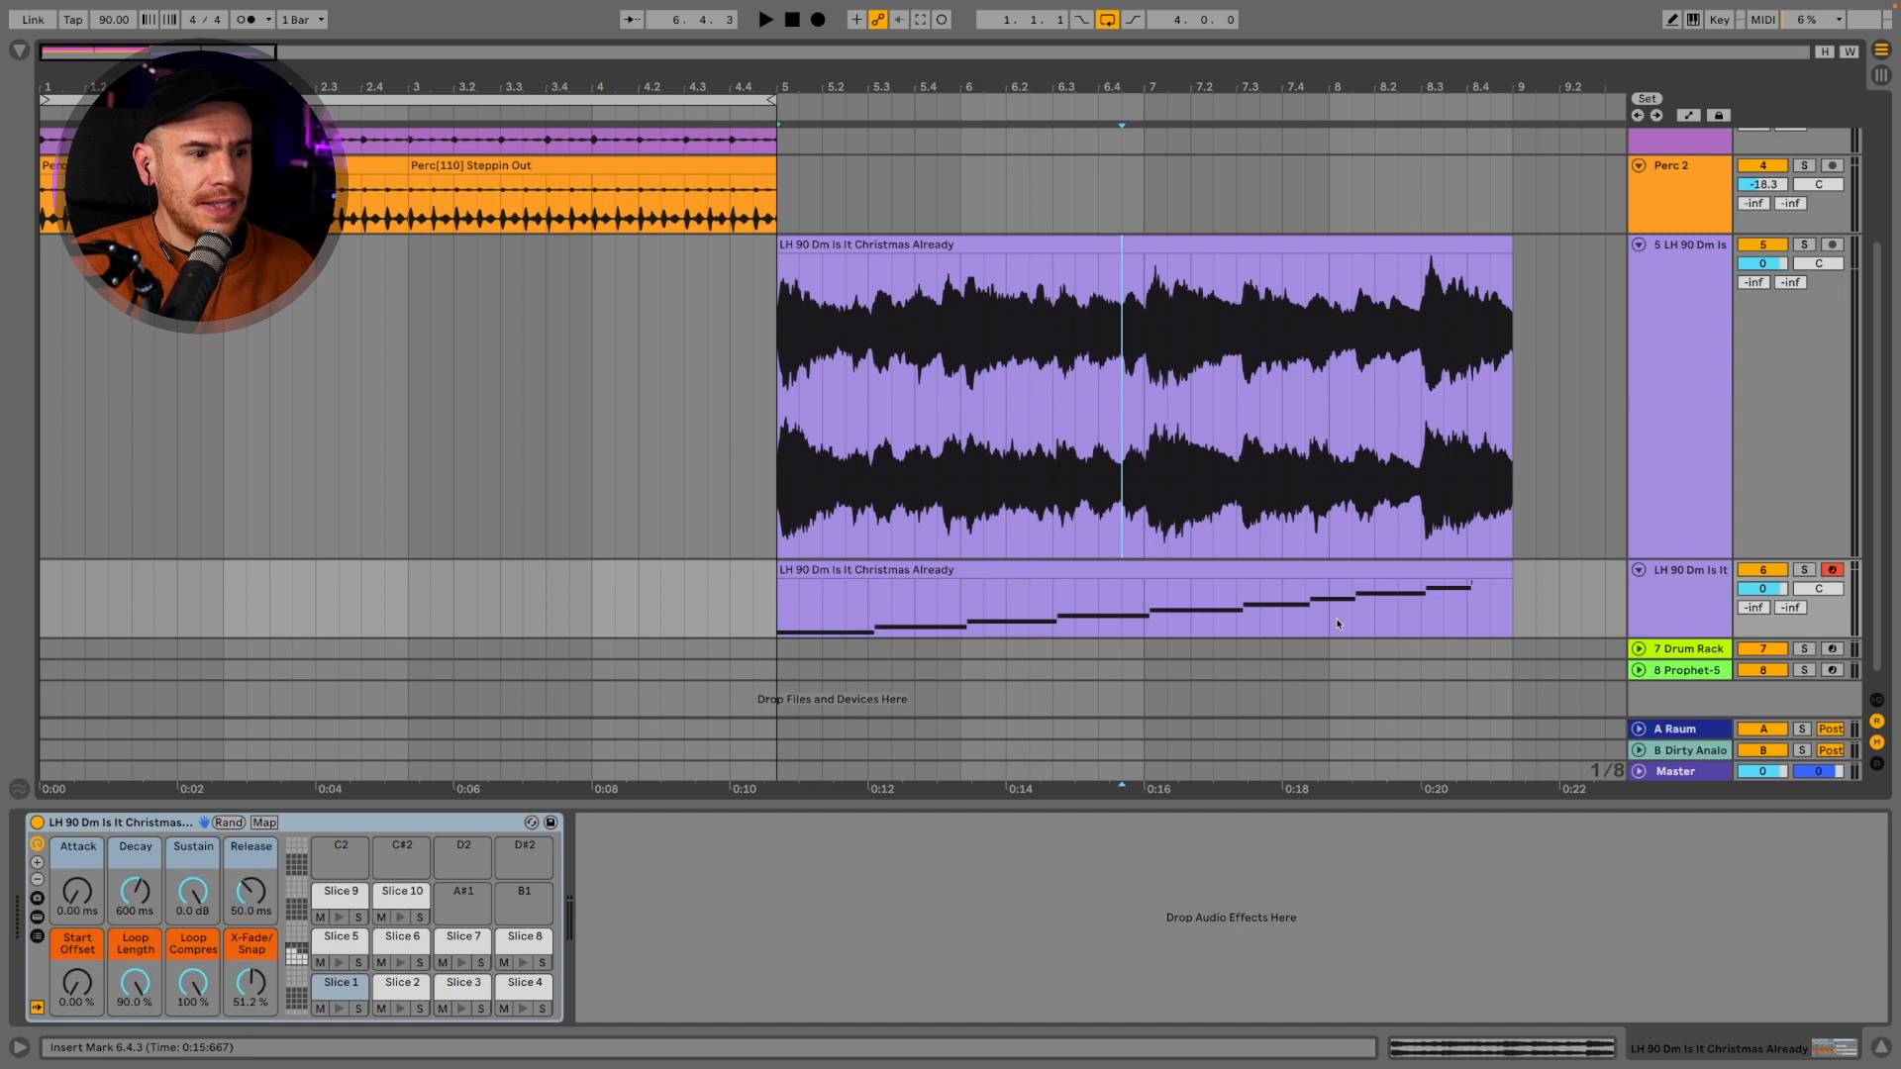
click(1804, 571)
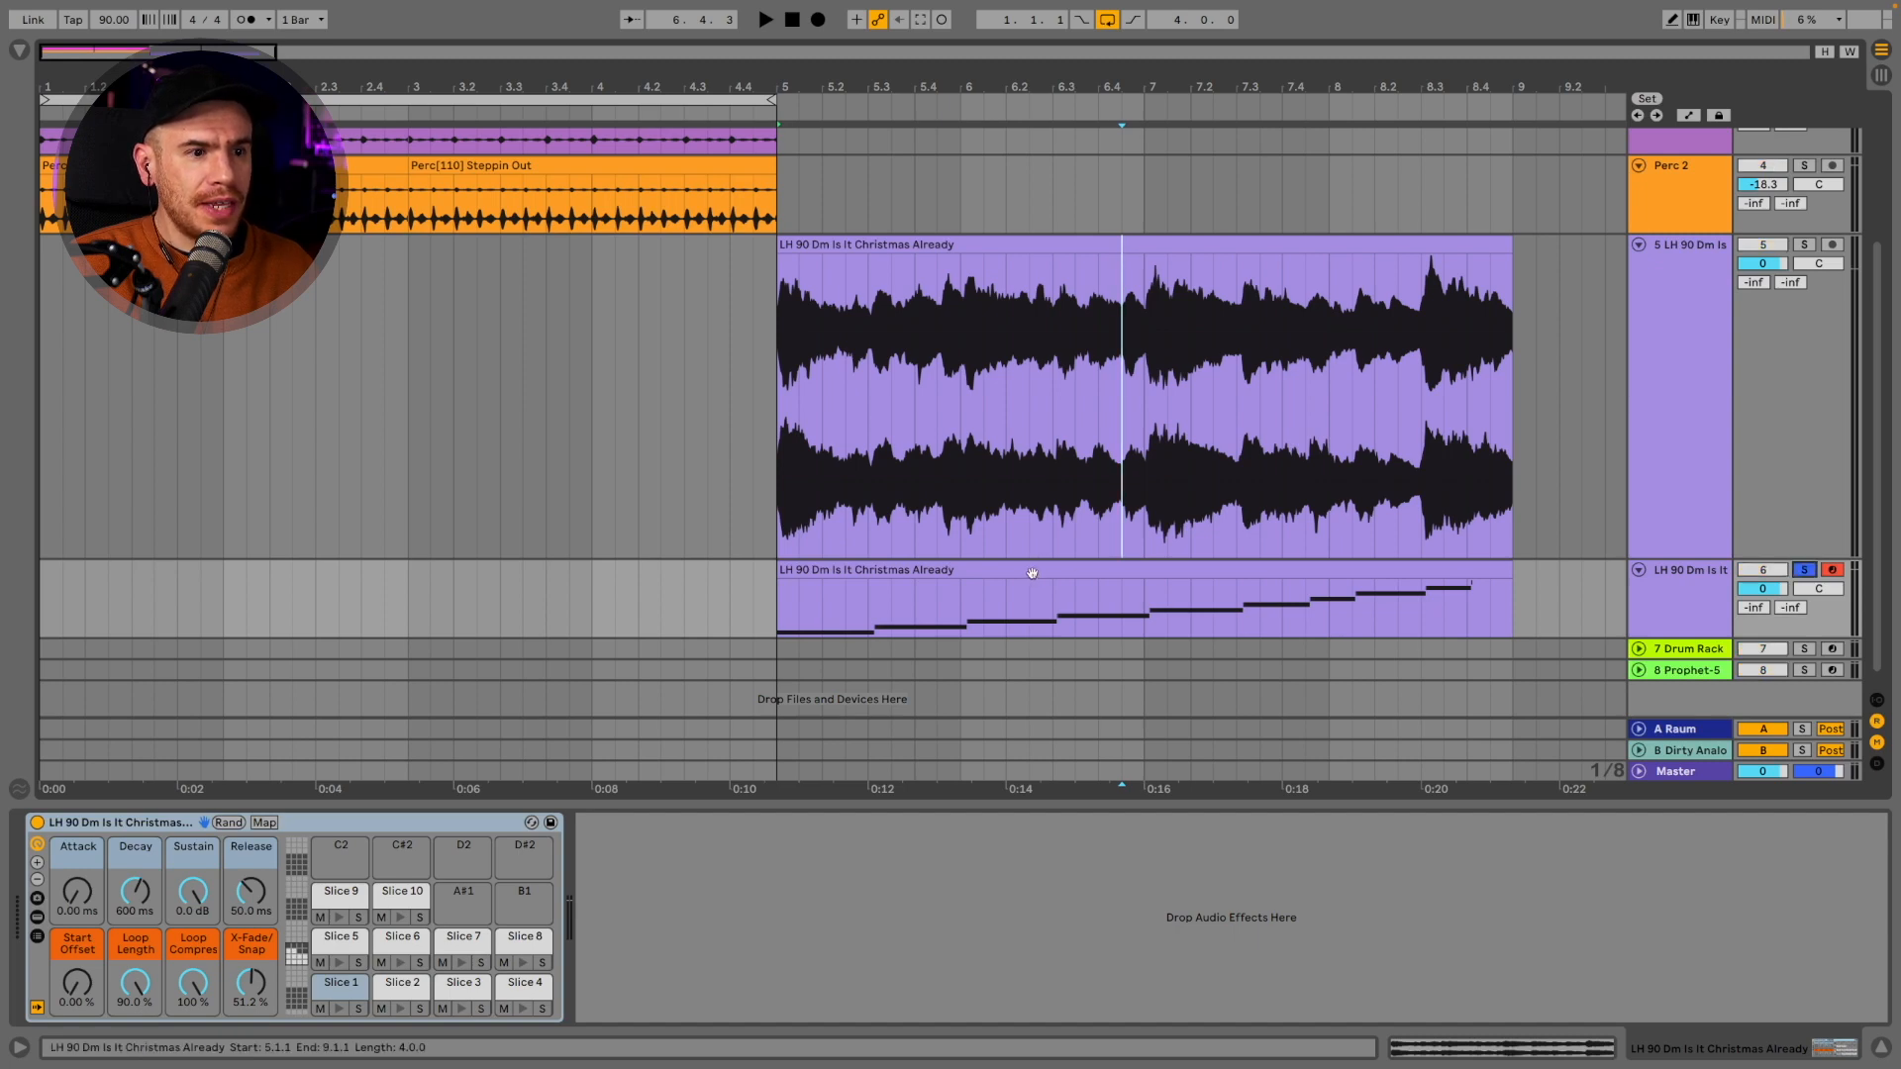
click(1031, 572)
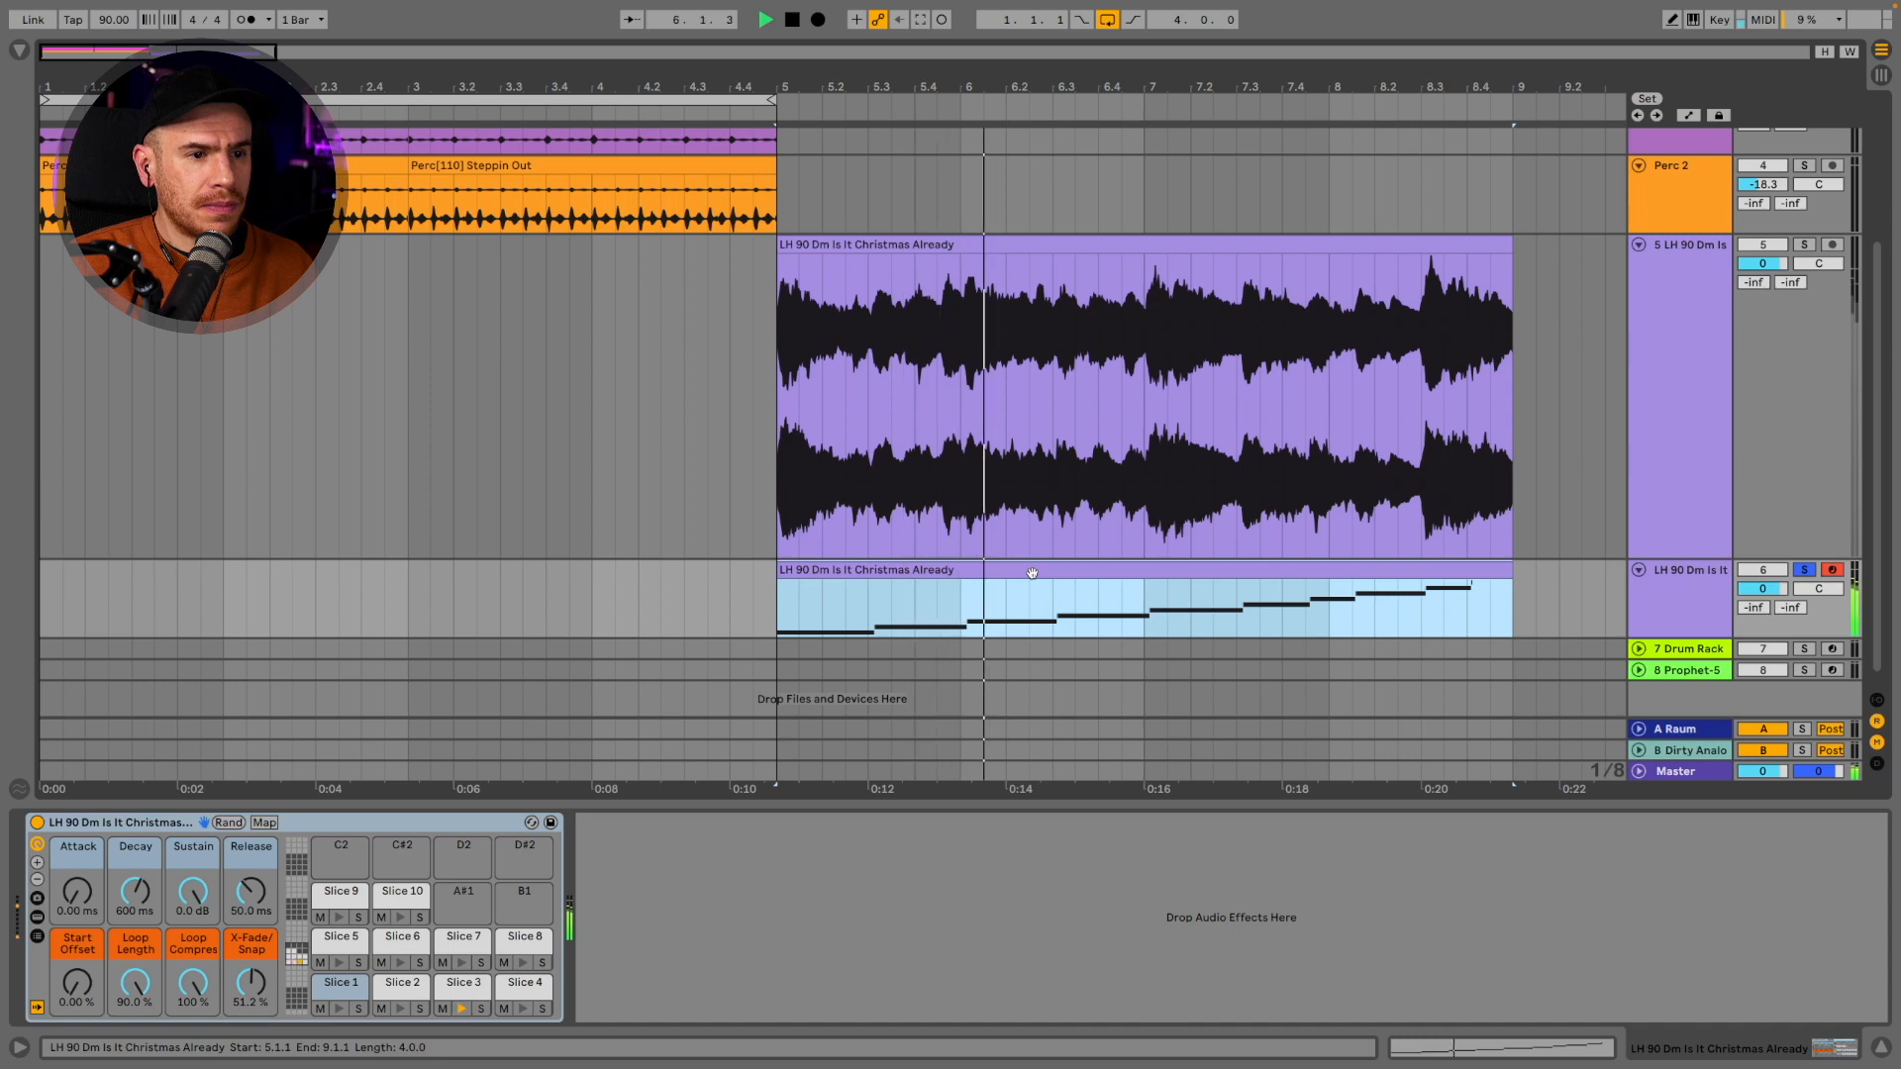
double_click(1032, 572)
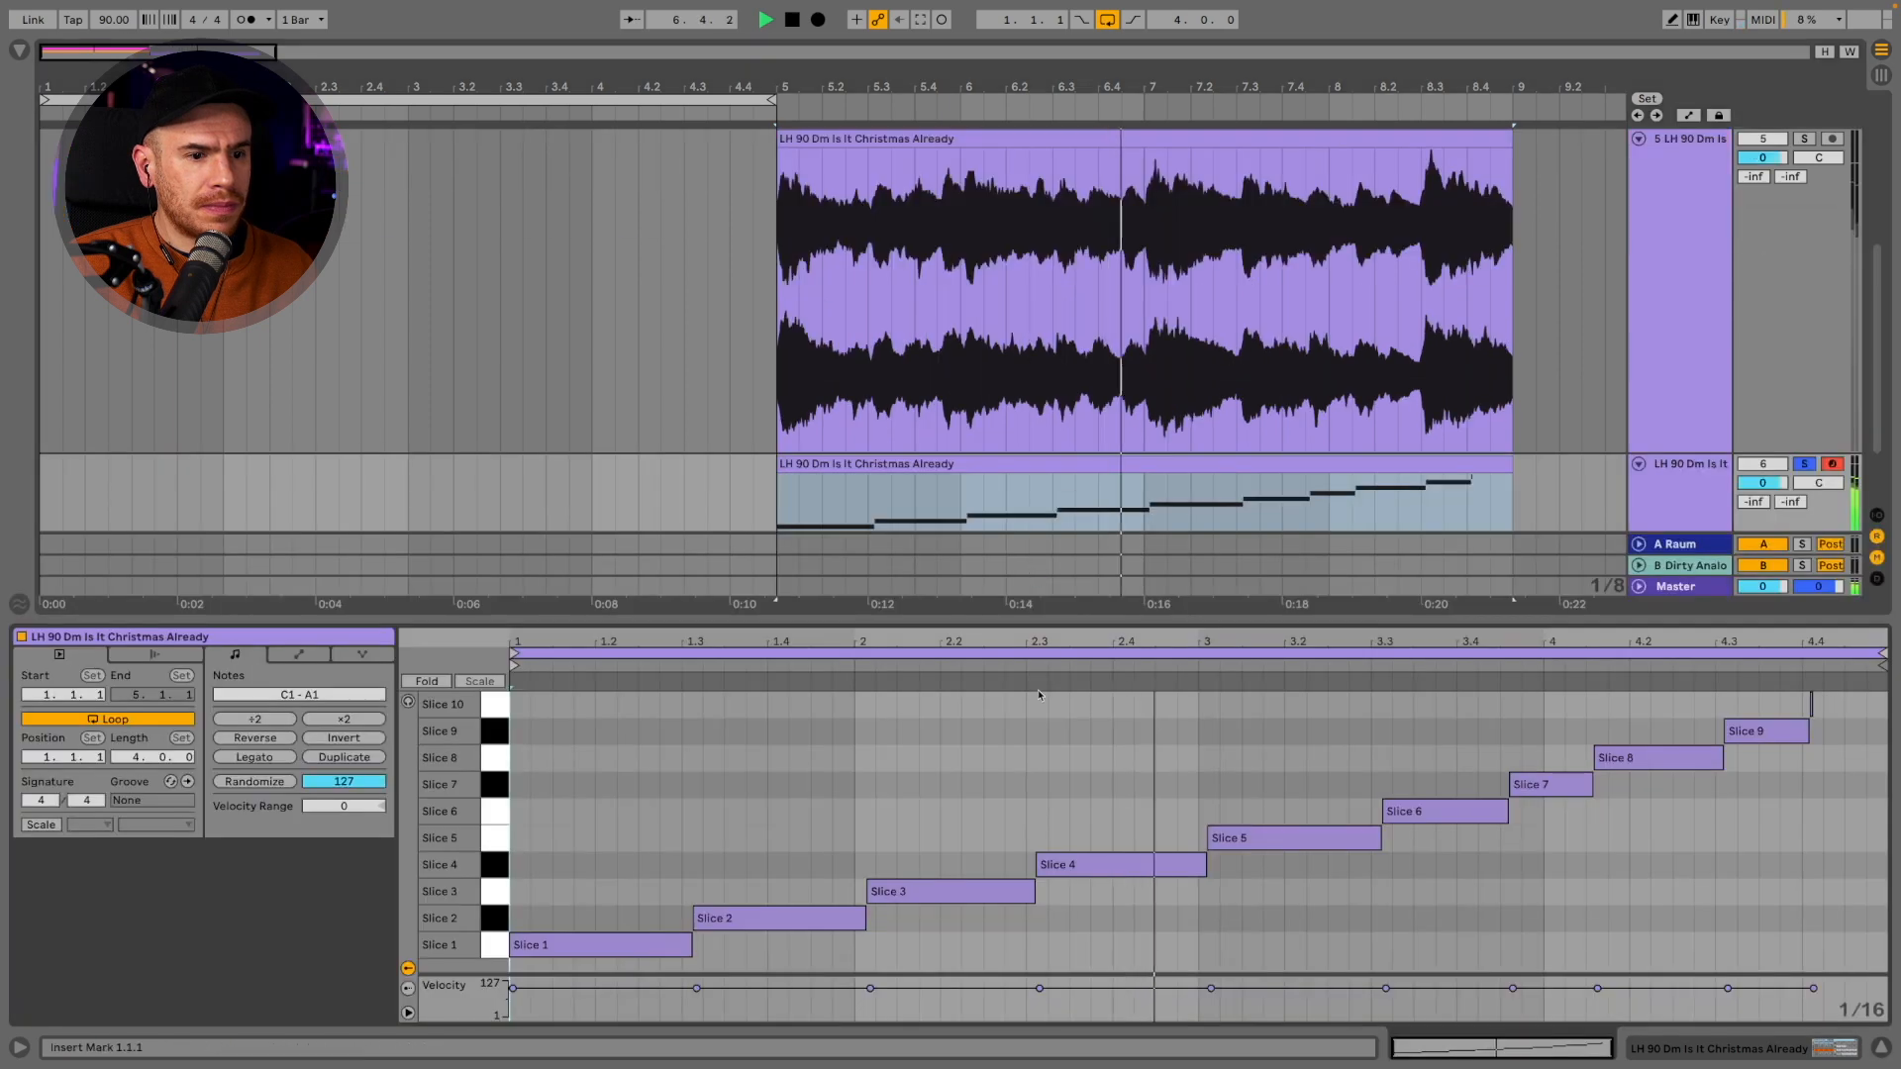
key(space)
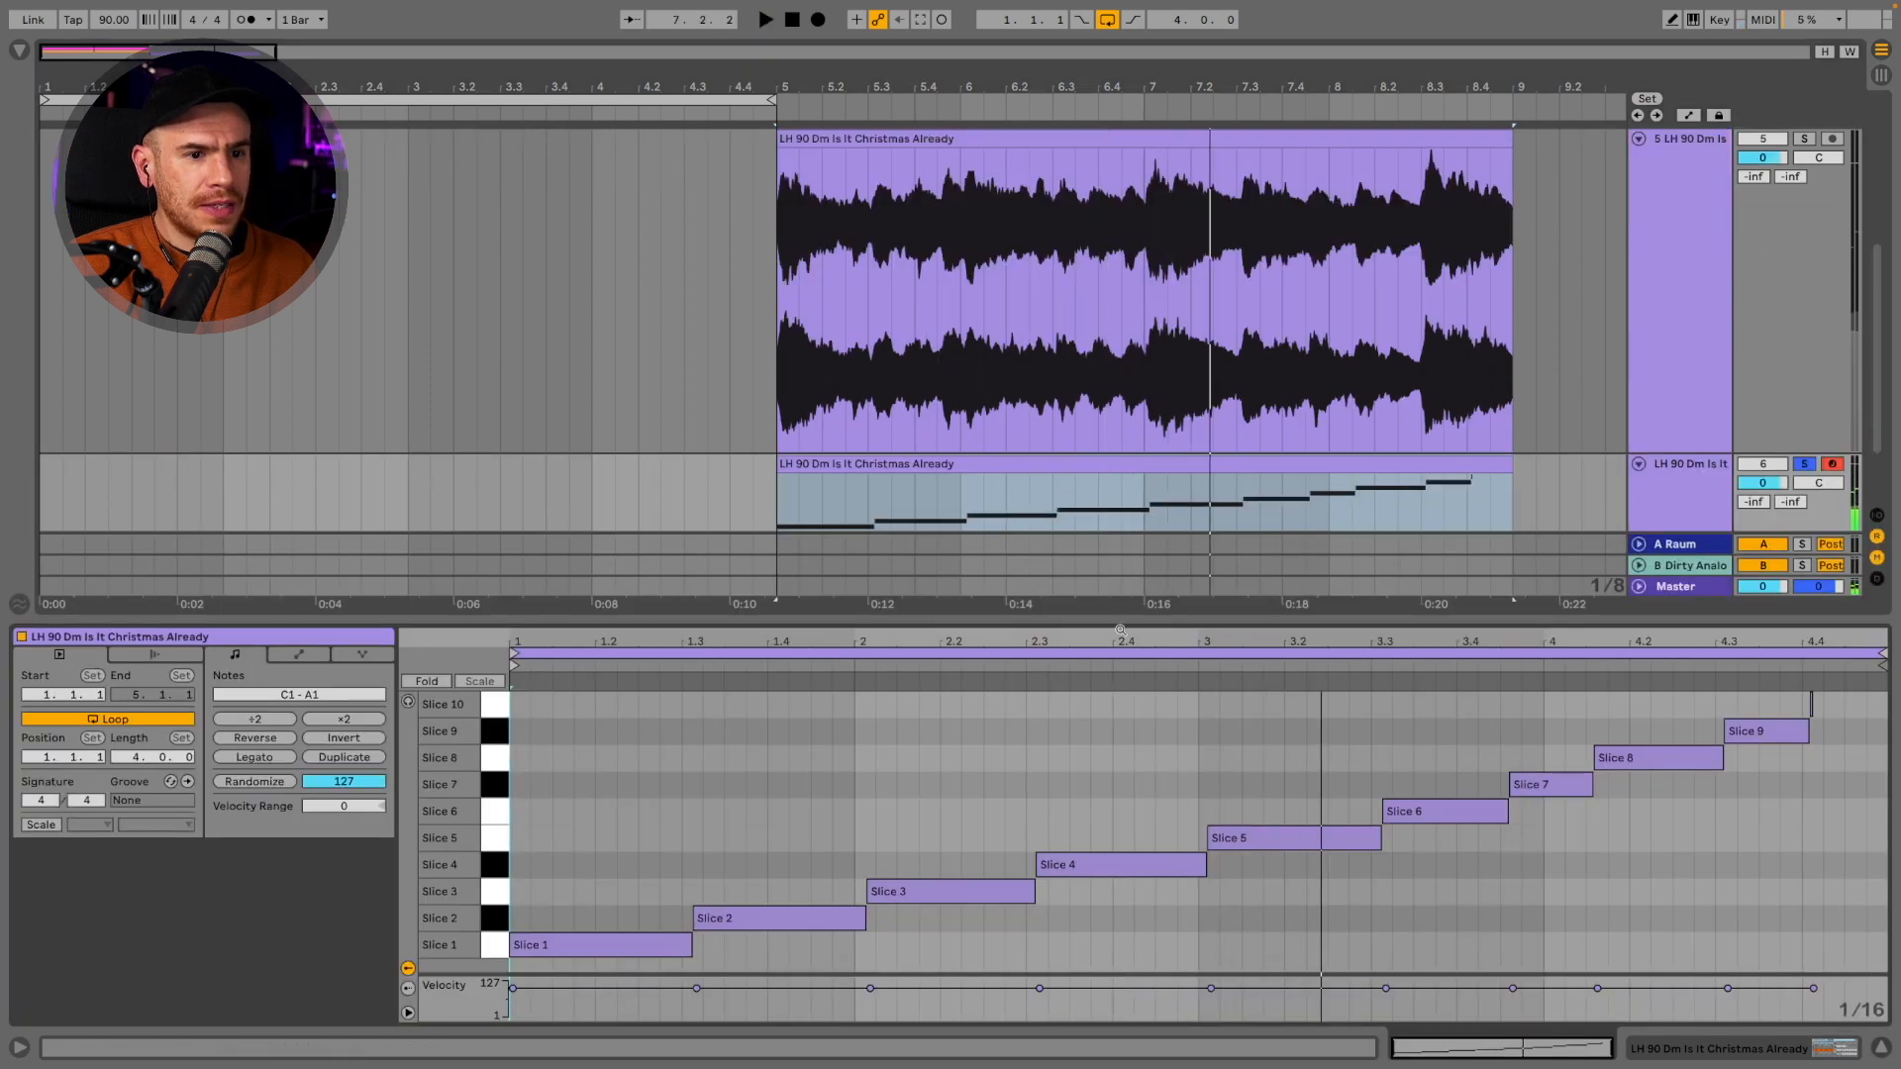
Delete the MIDI clip from the sliced track and try the slices over the beat from bar 1
drag(1120, 621, 1138, 770)
click(1678, 561)
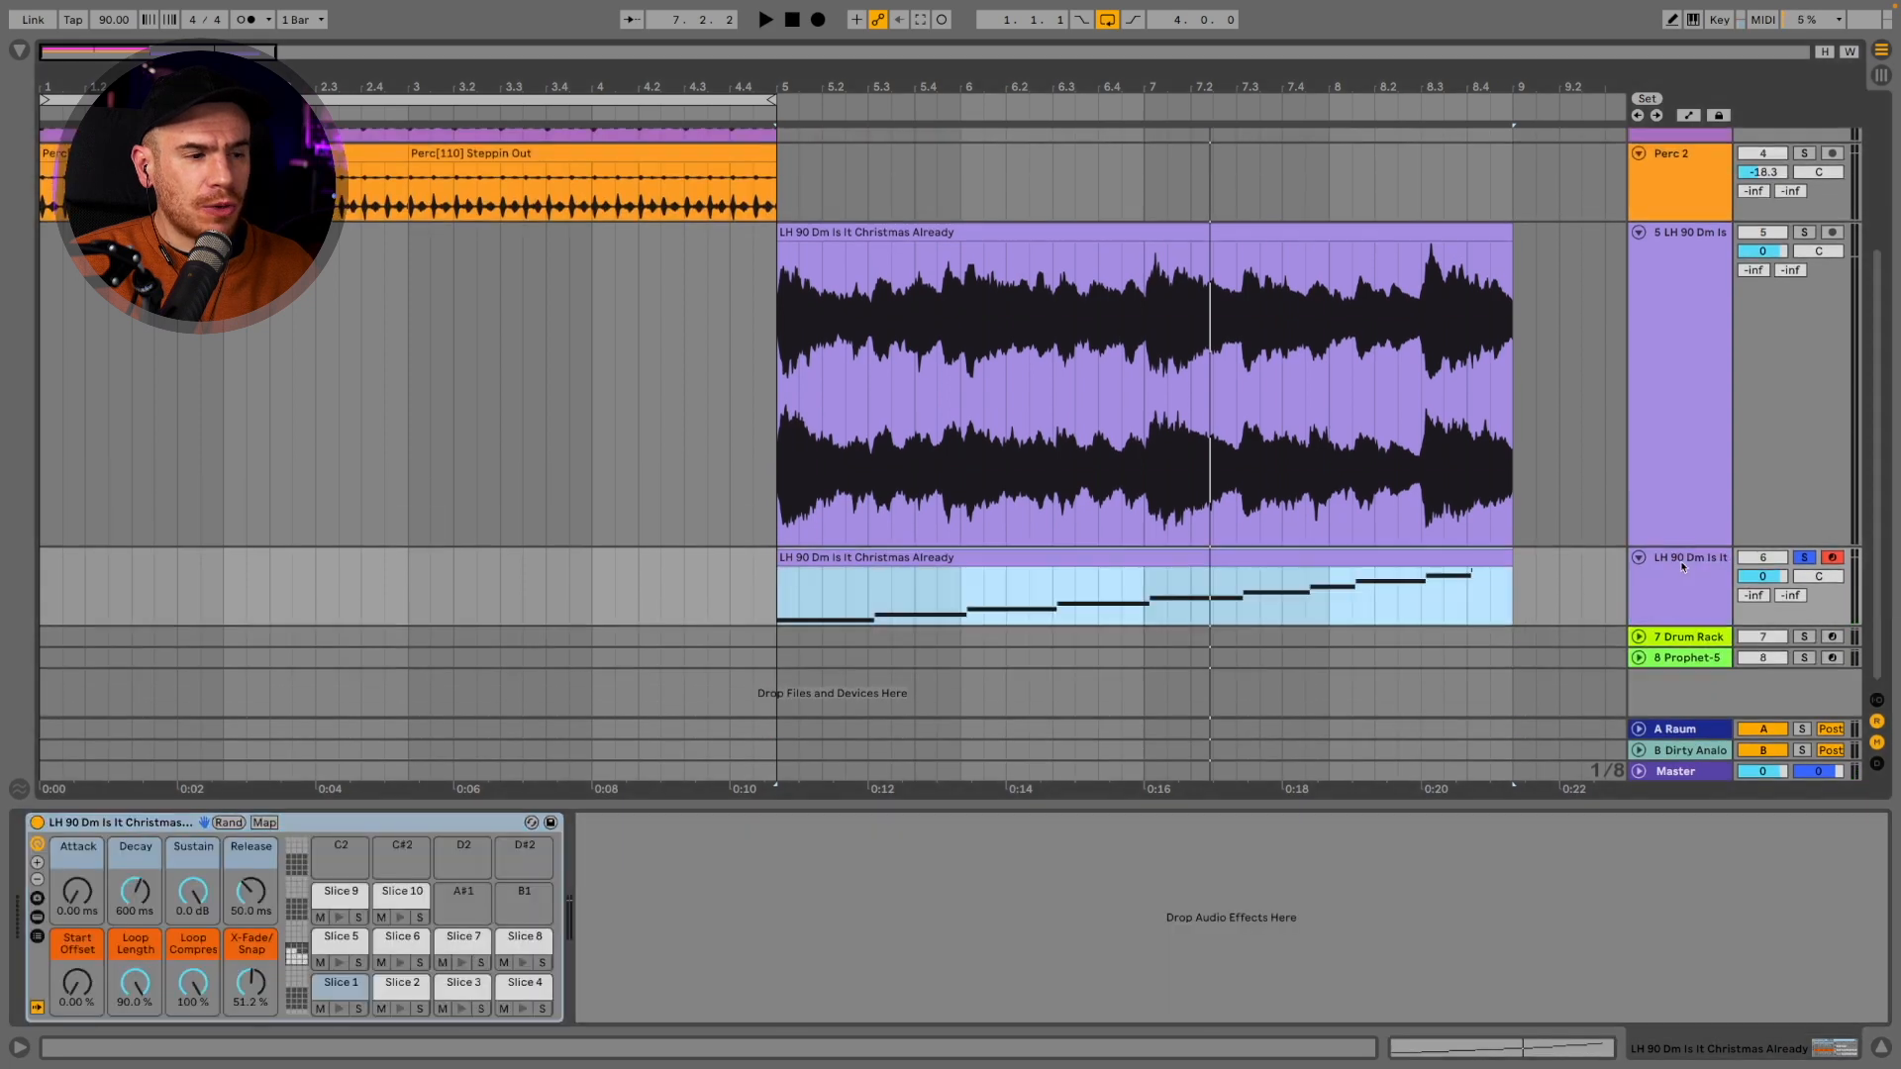
drag(1530, 573, 777, 597)
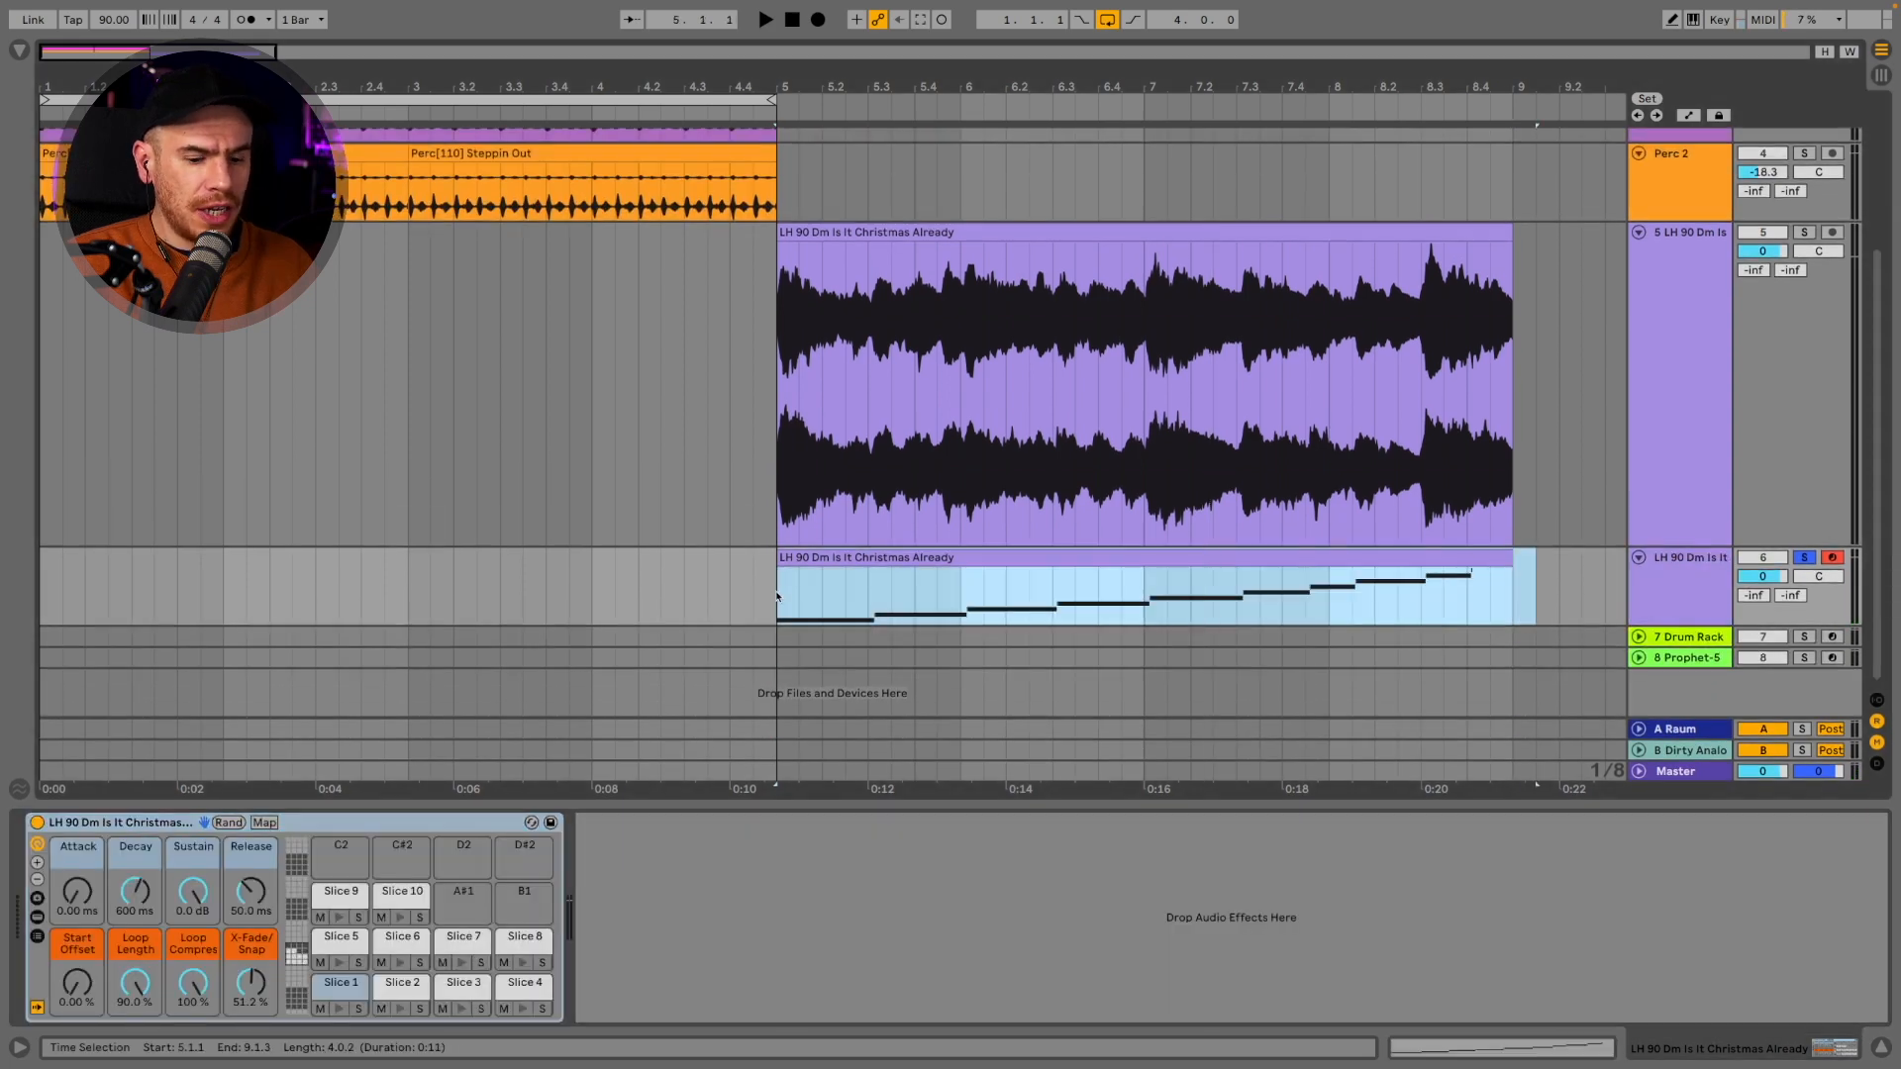
key(Delete)
click(43, 572)
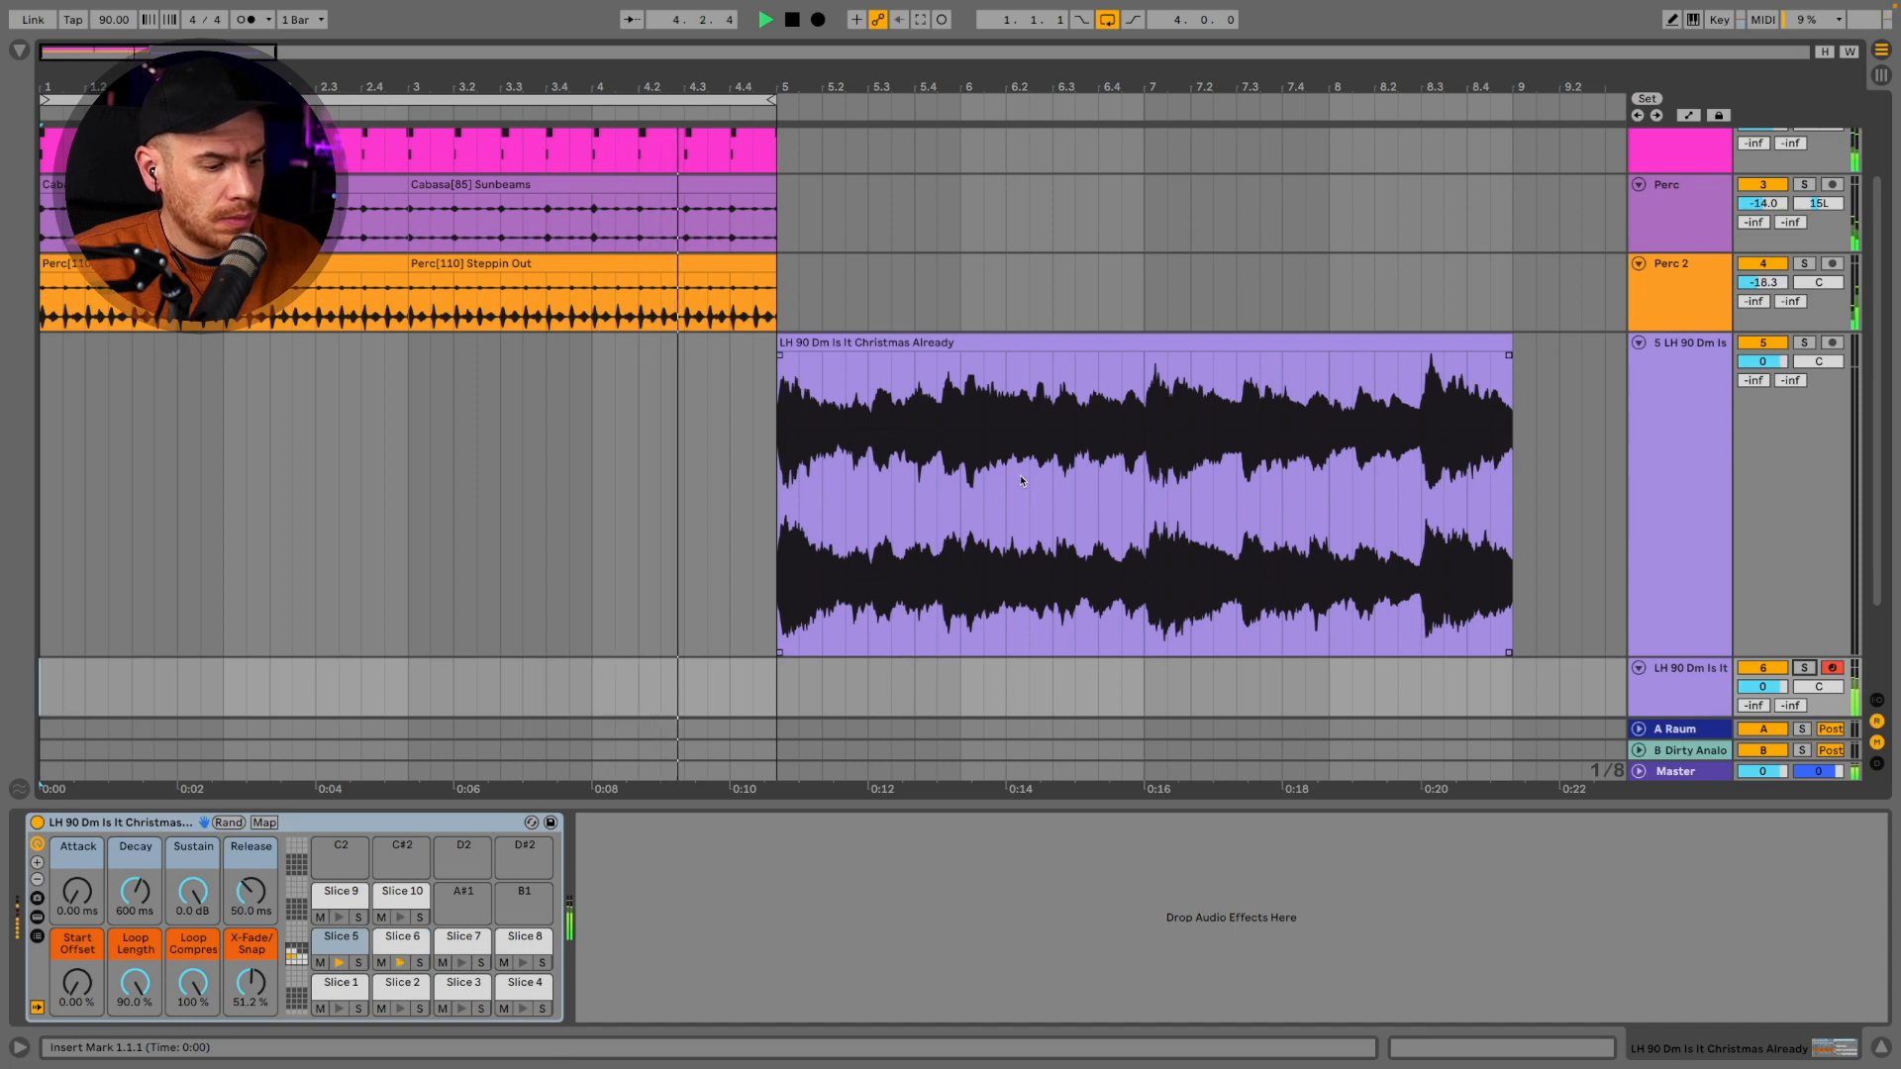
key(space)
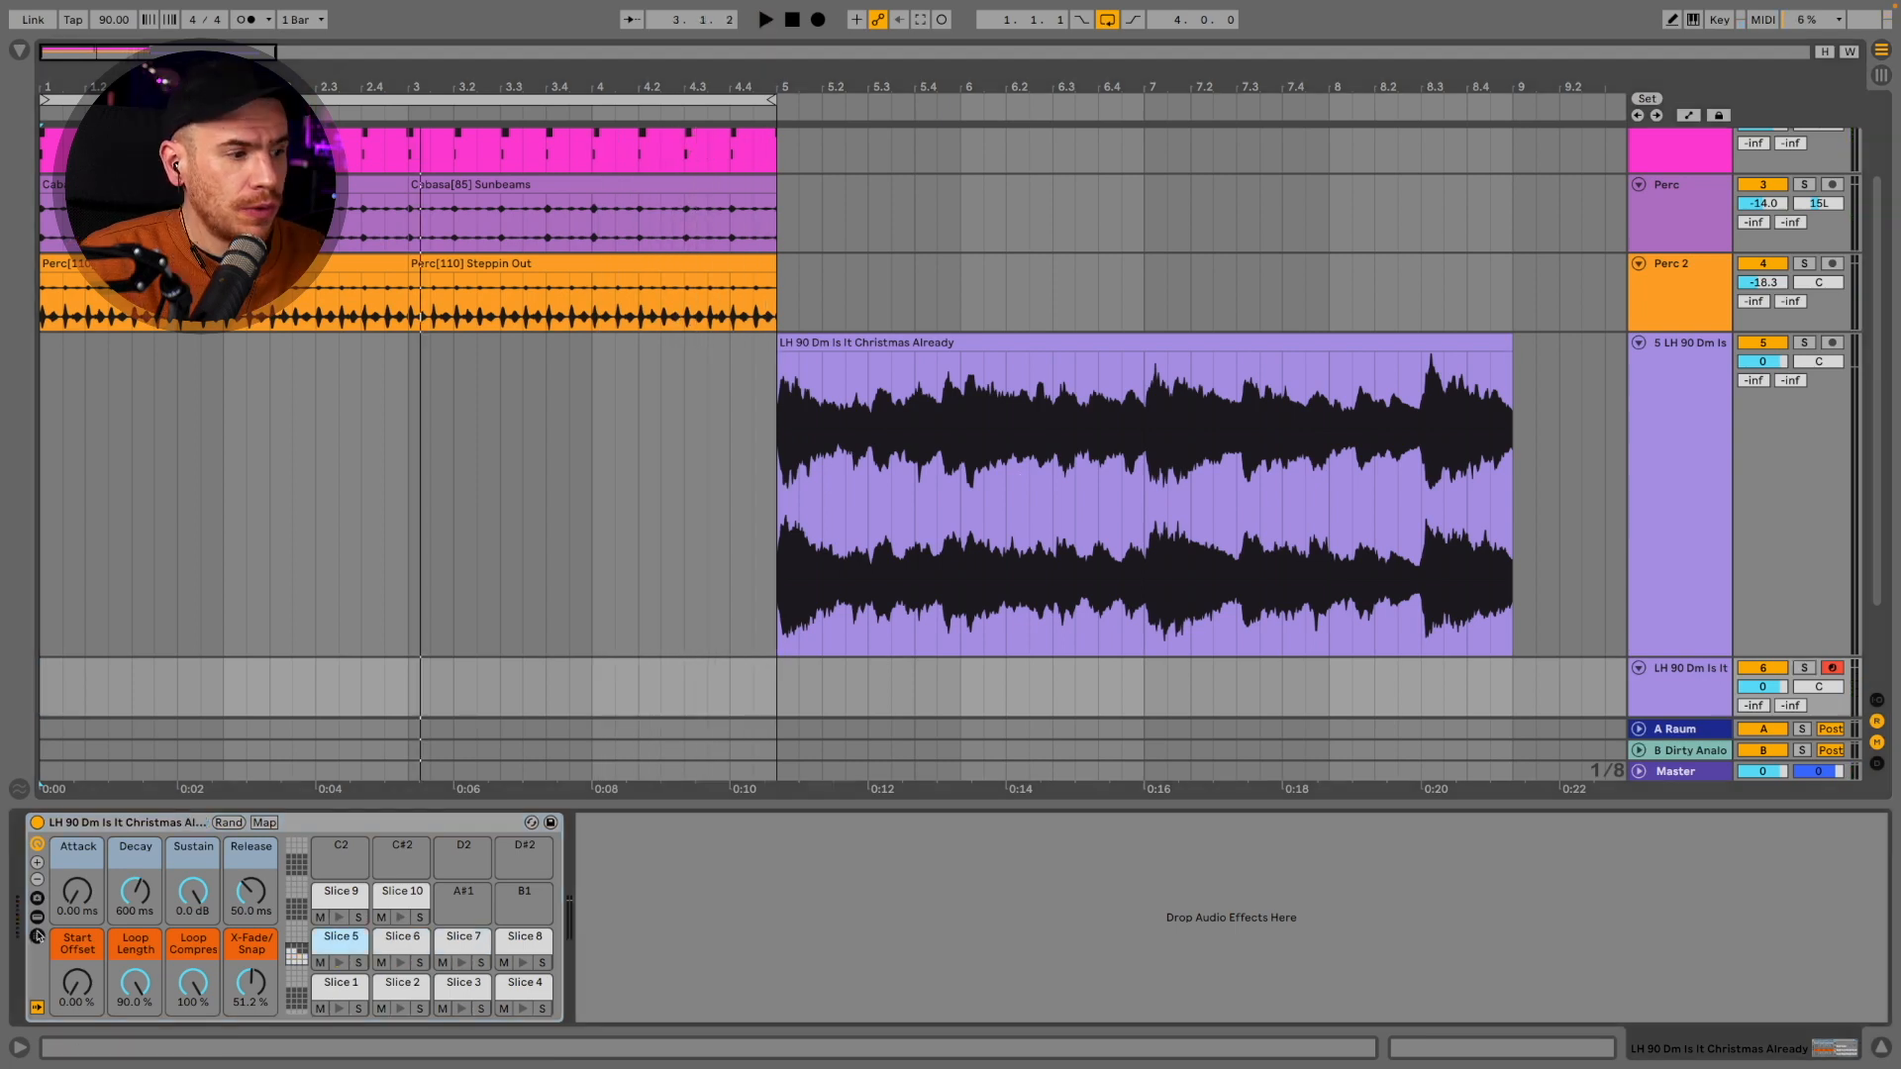
Show the drum rack's chains and devices, and lower the sample length macro to 7.09% during playback
click(36, 937)
click(37, 916)
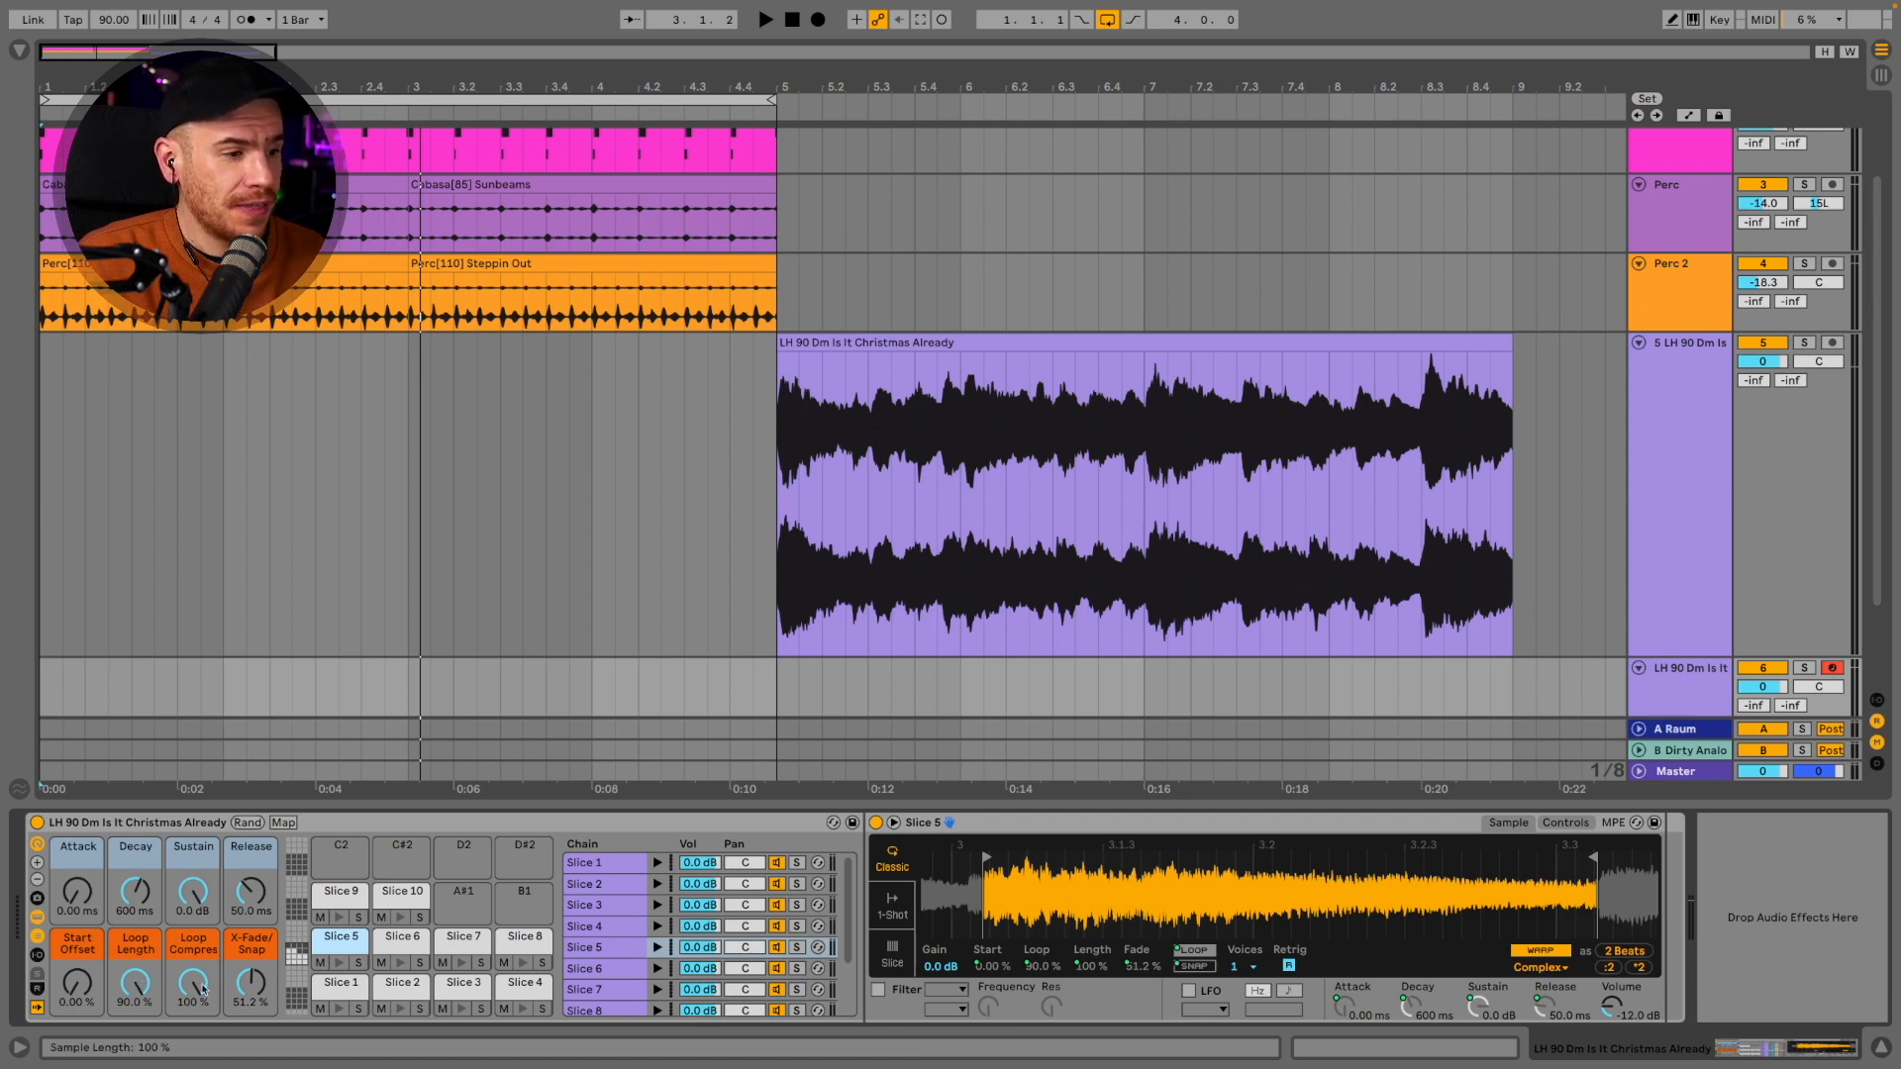
drag(203, 990, 203, 1044)
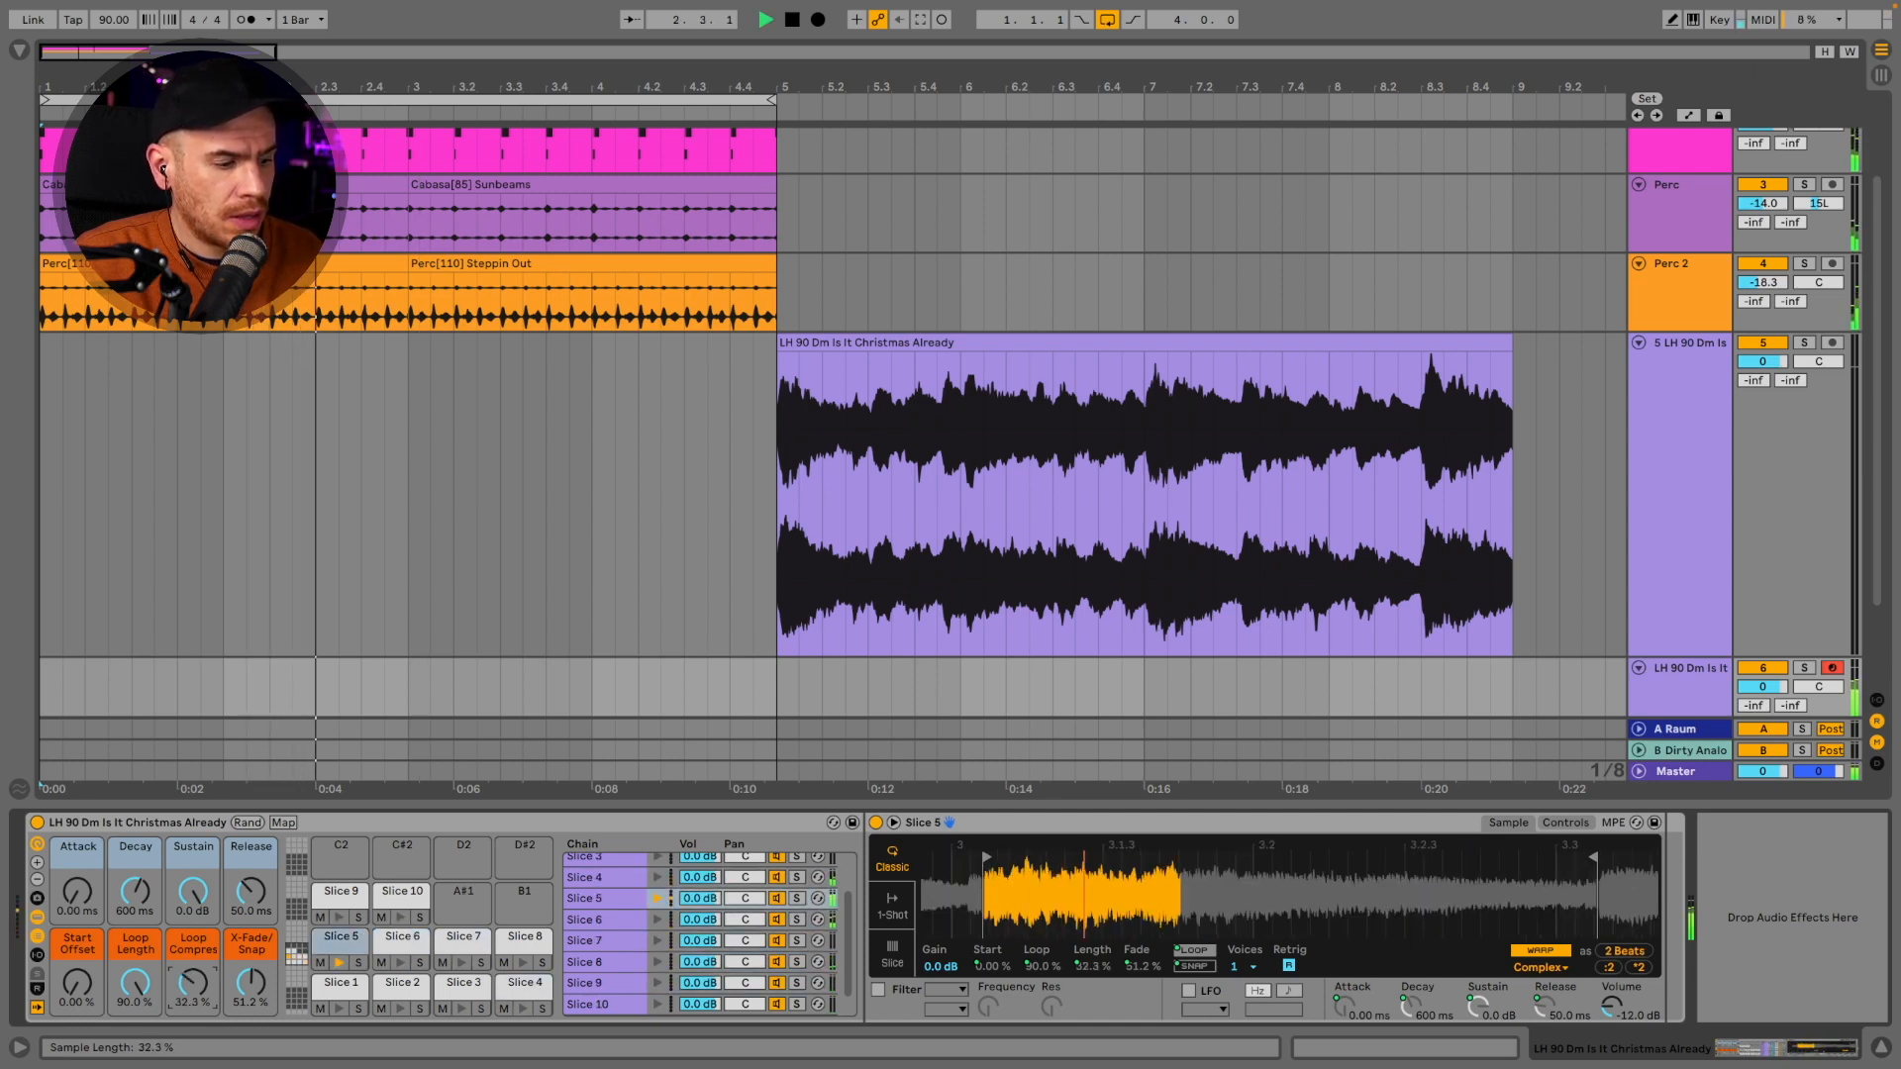
drag(193, 984, 193, 994)
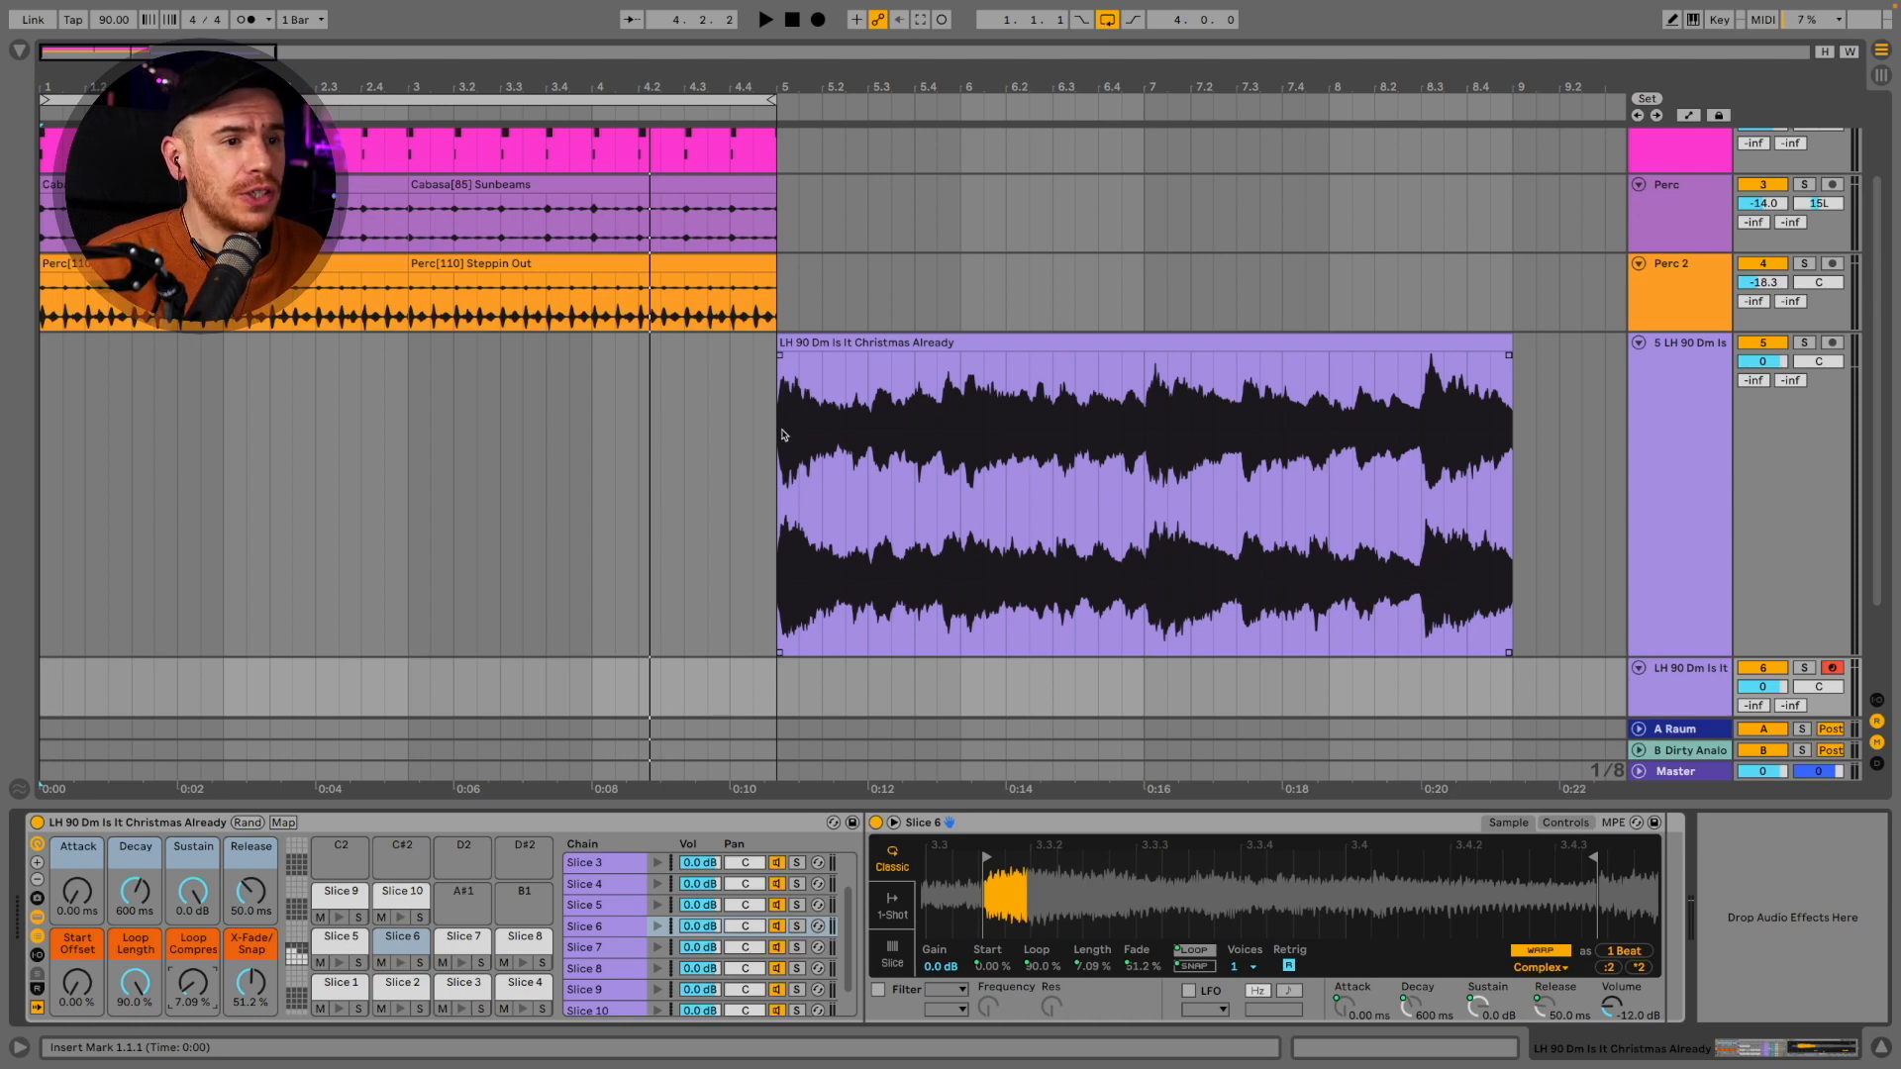
Copy the first beat of the chord loop to 1.1.1, audition it, and duplicate it to the starts of bars 2, 3 and 4
drag(784, 436, 825, 428)
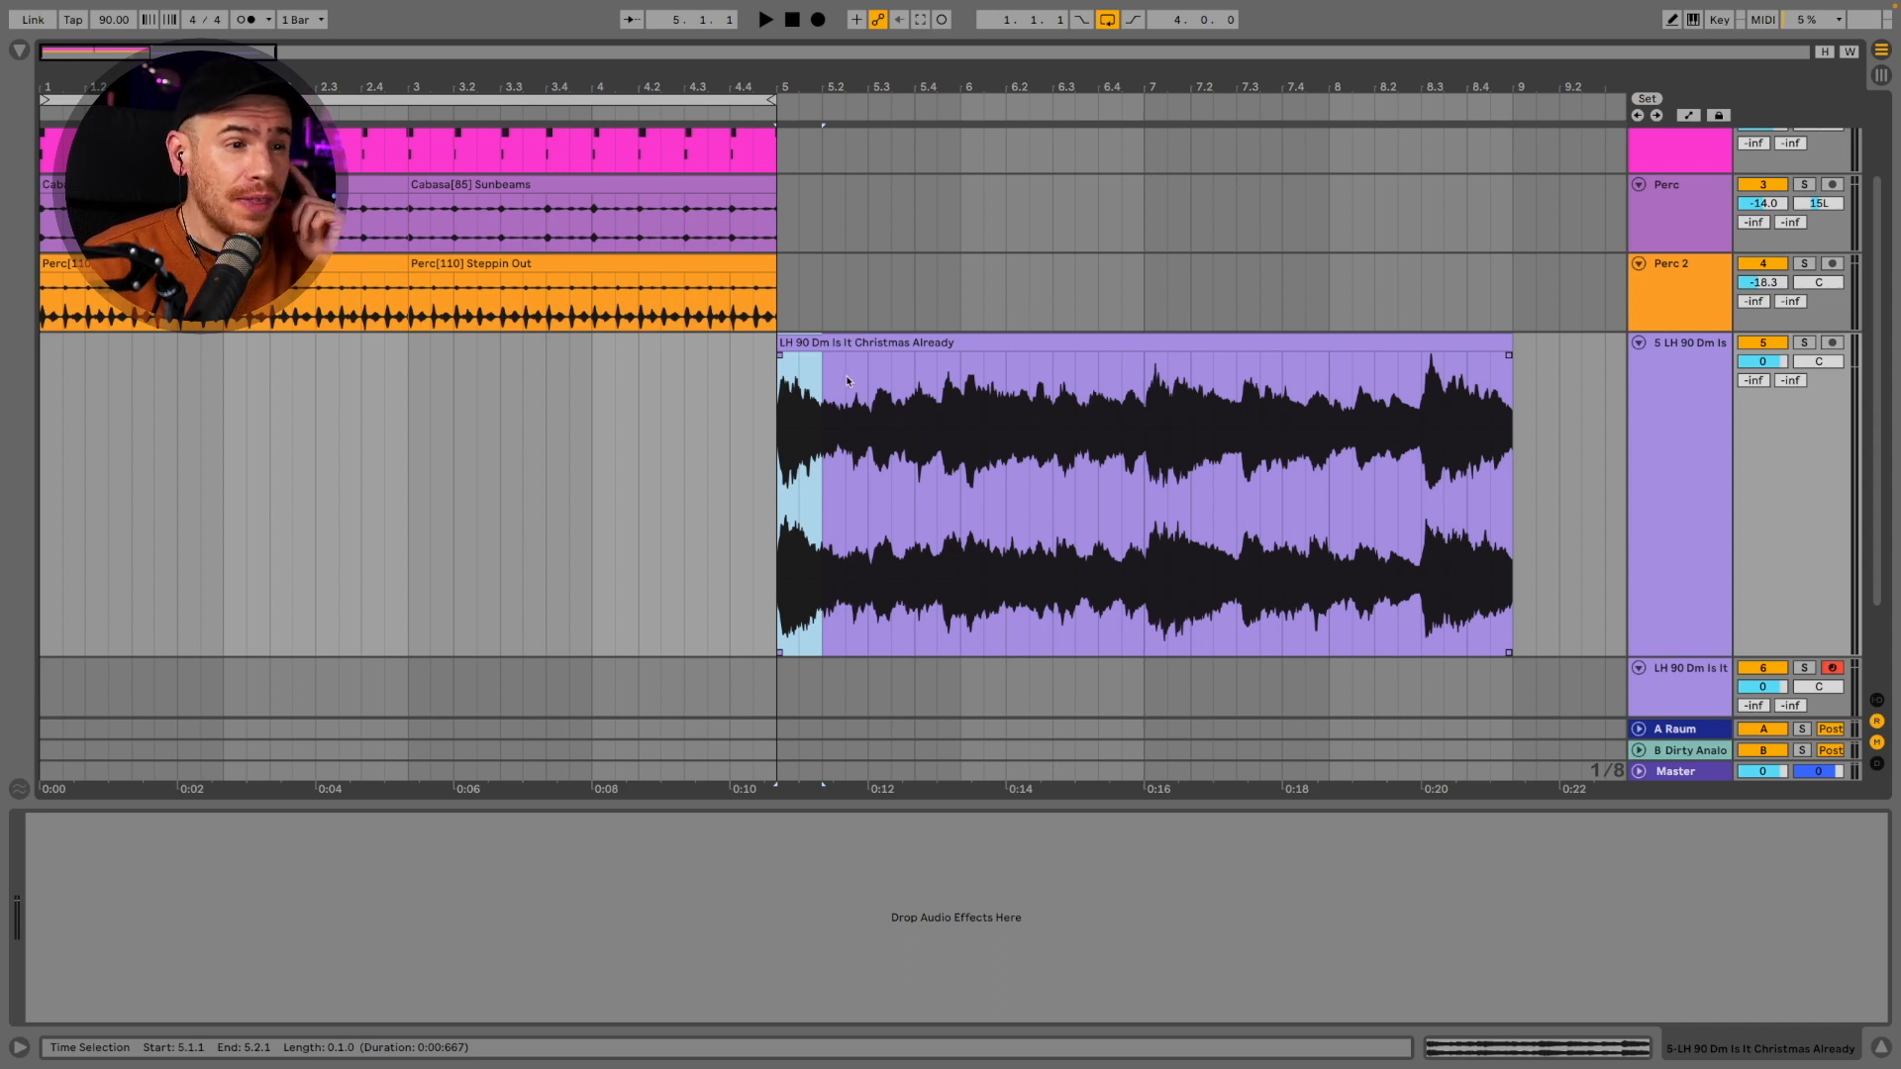
drag(810, 363, 80, 376)
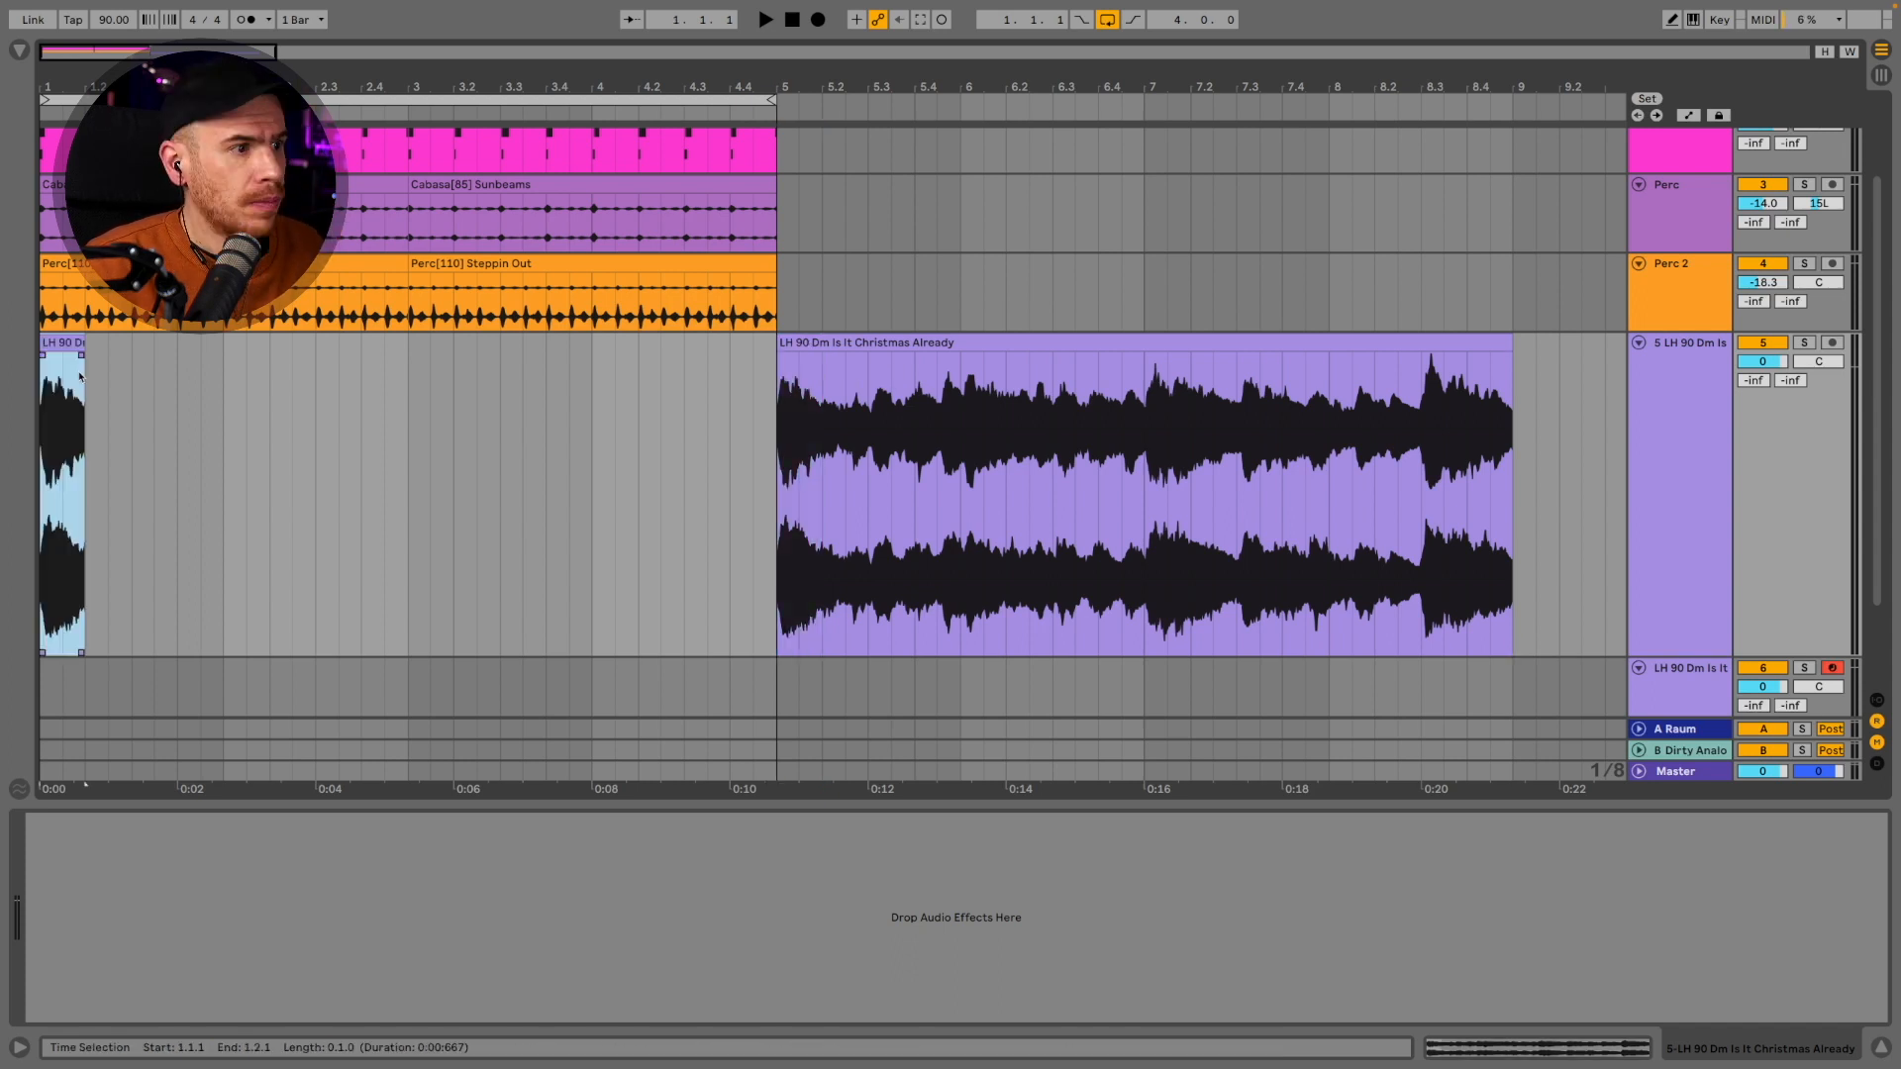
key(space)
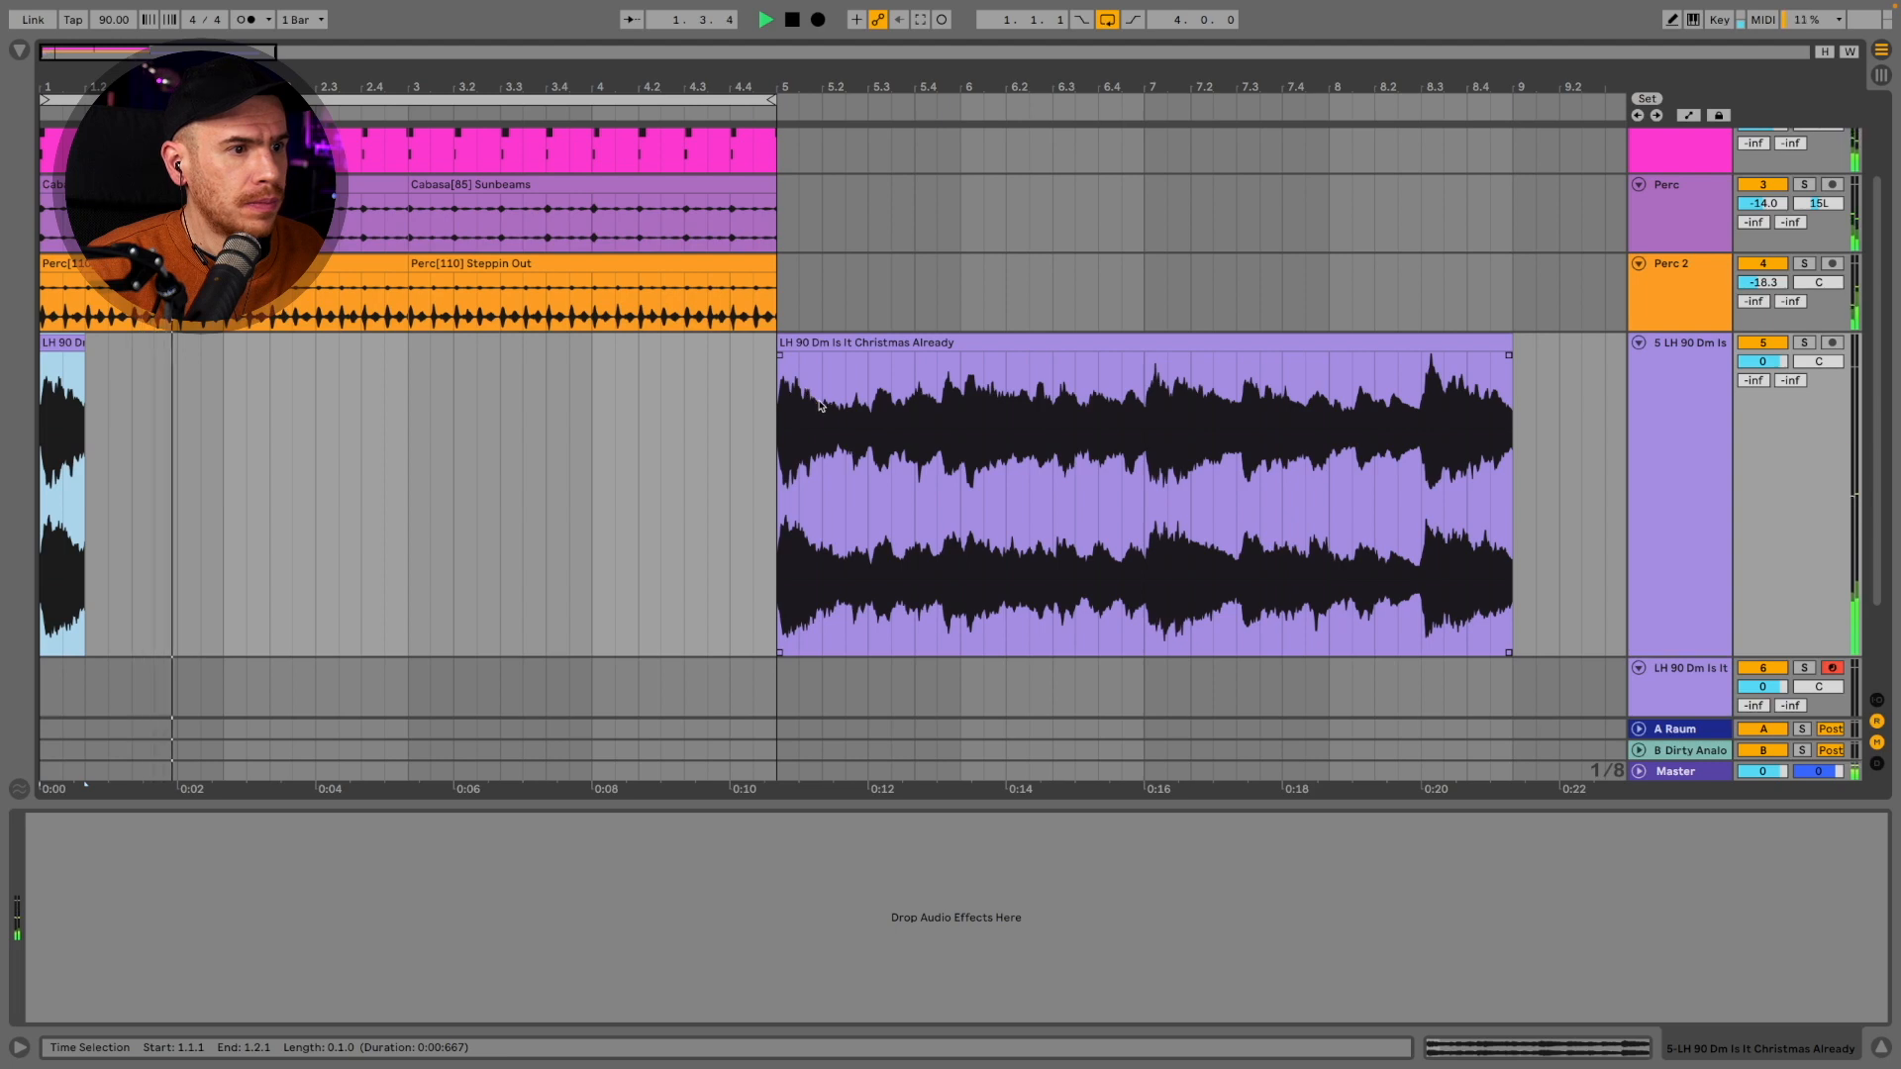
key(space)
drag(54, 342, 611, 345)
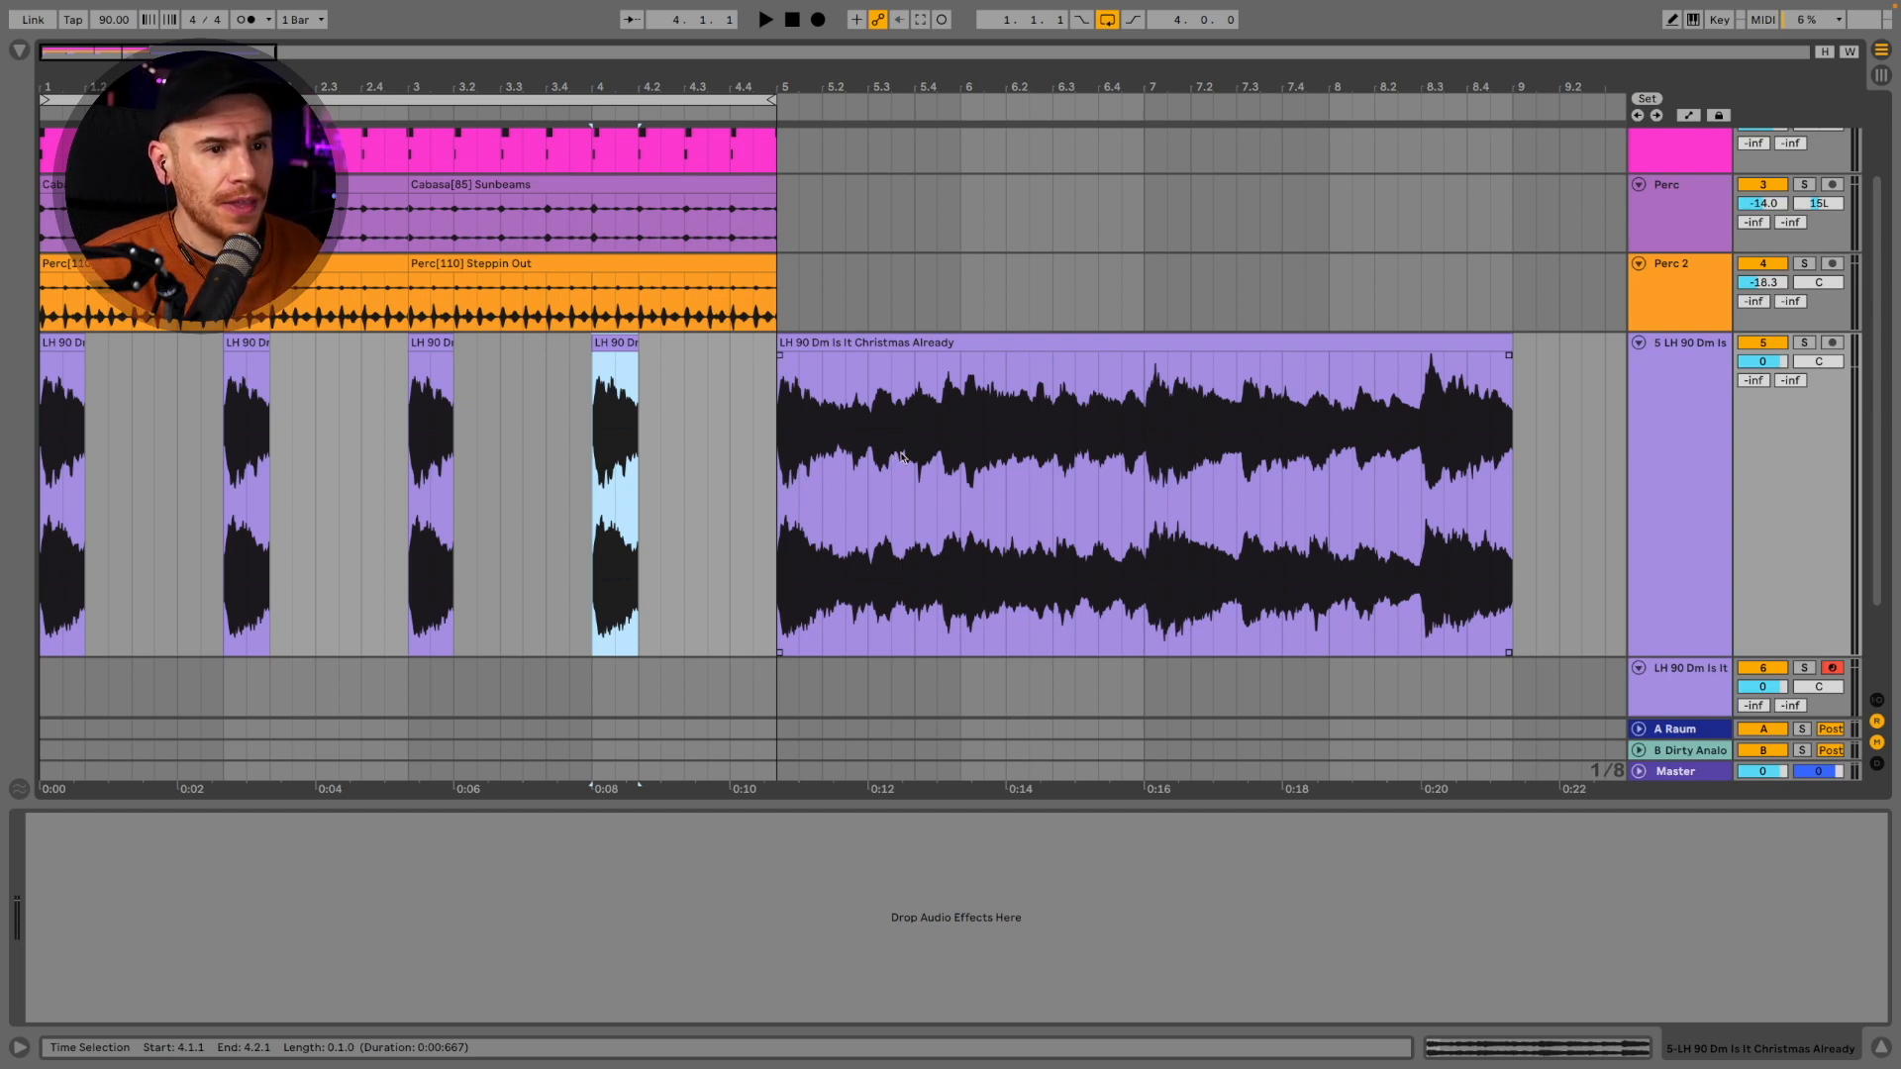
Copy two other one-beat slices of the chord loop to 4.4.1 and 2.4.1 on the same audio track
drag(1119, 467, 1135, 454)
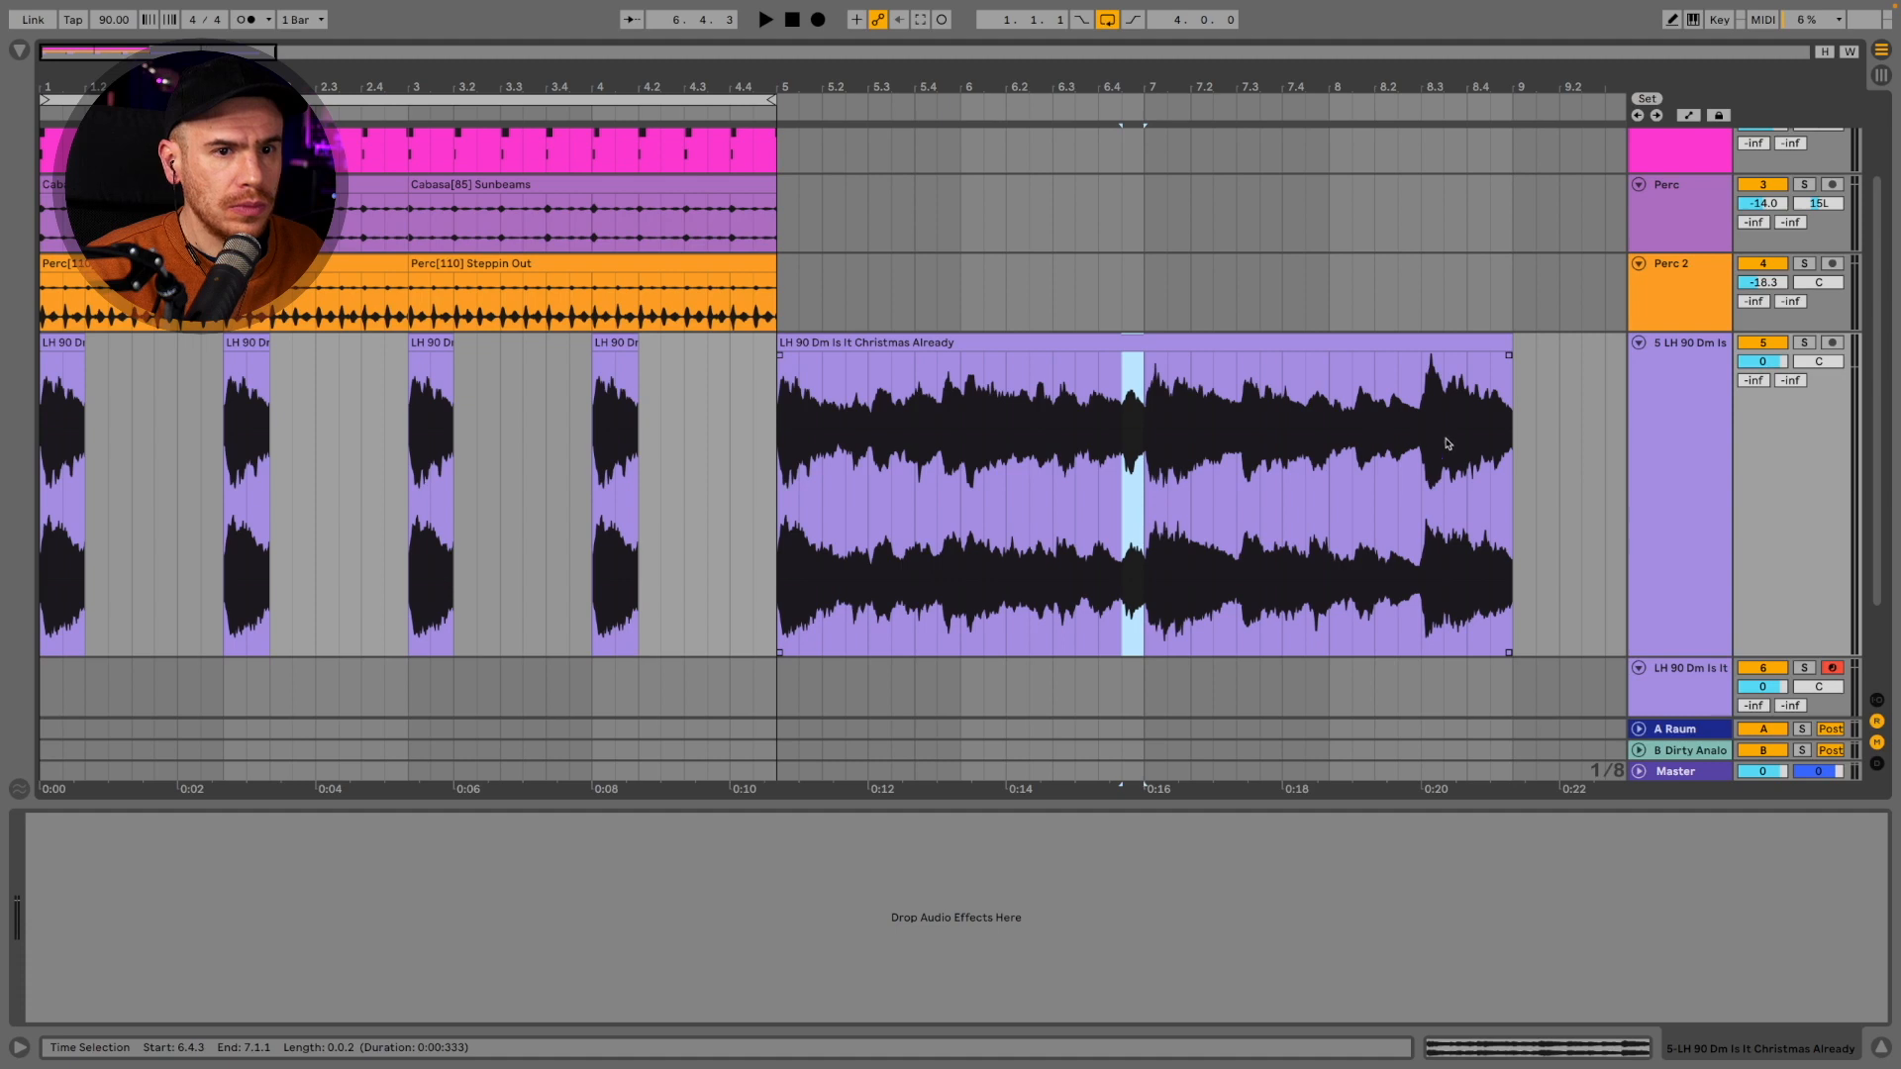
drag(1472, 445, 766, 368)
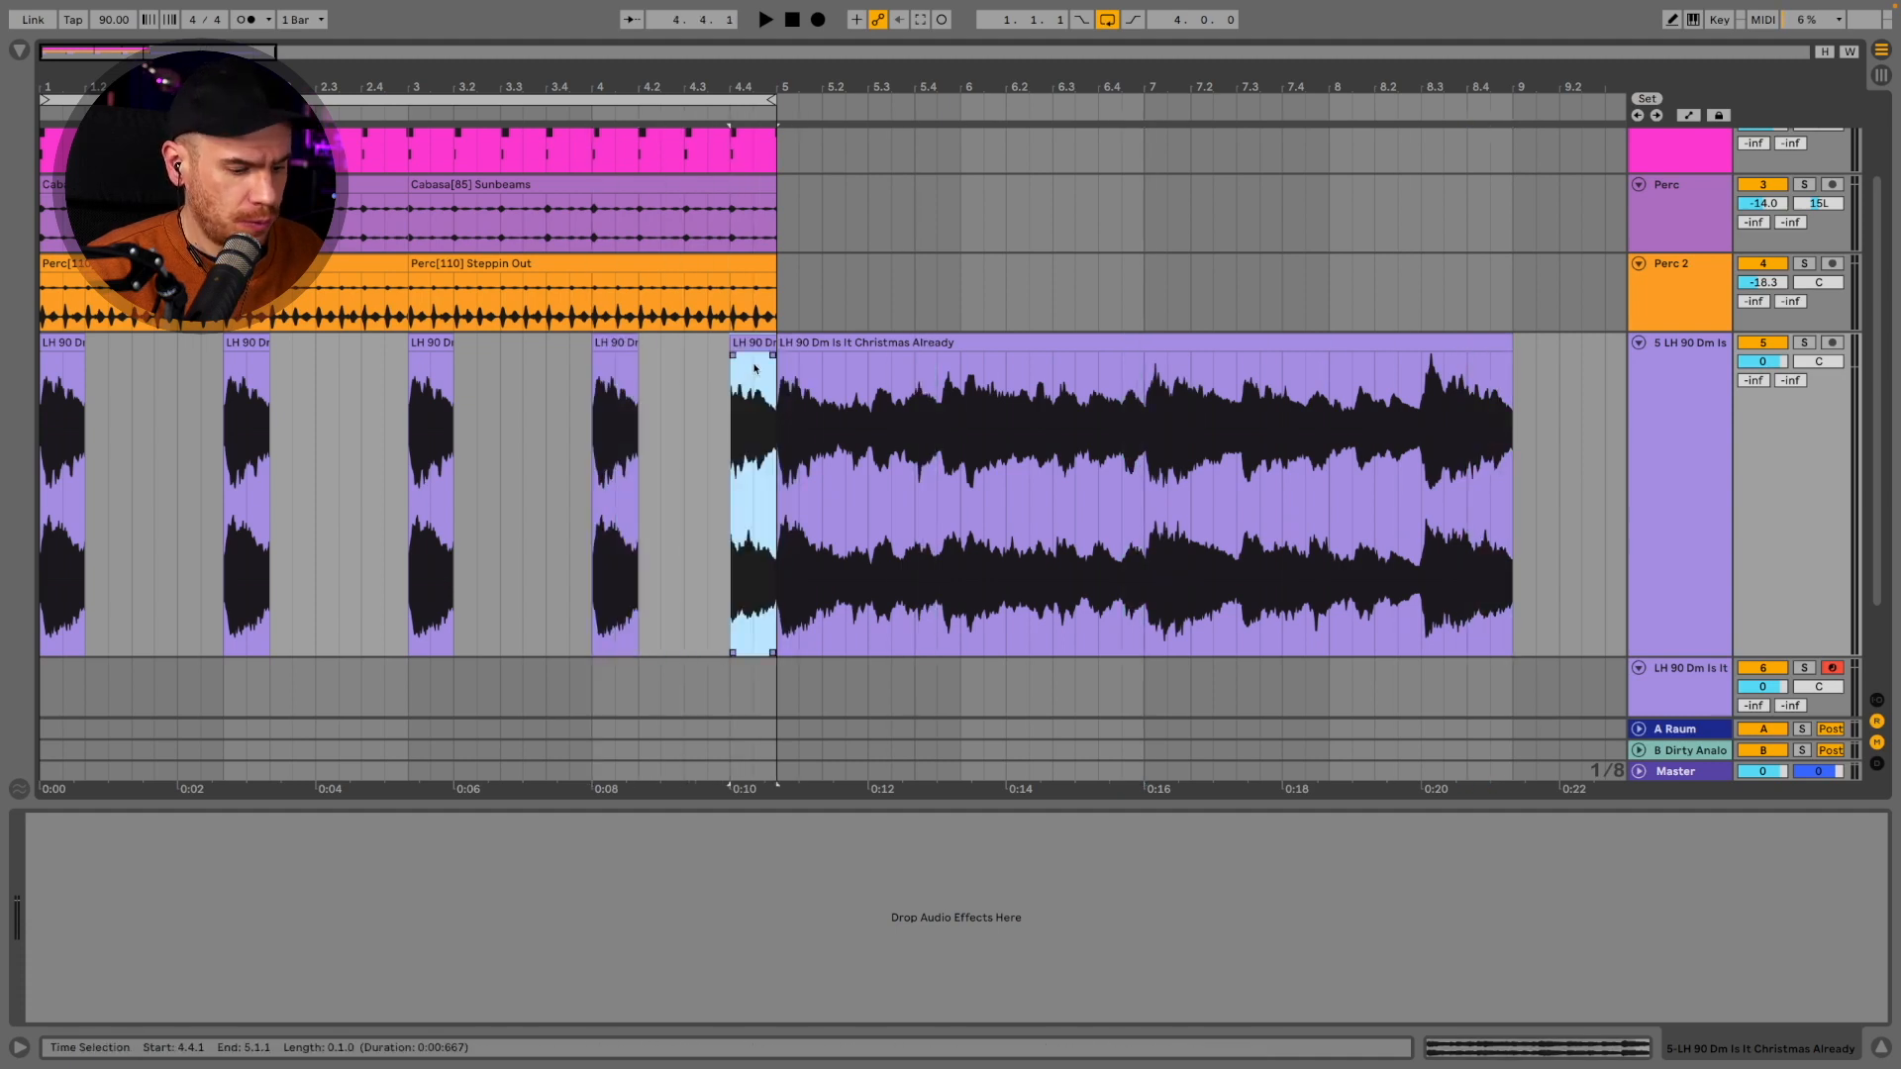
drag(1114, 433, 378, 346)
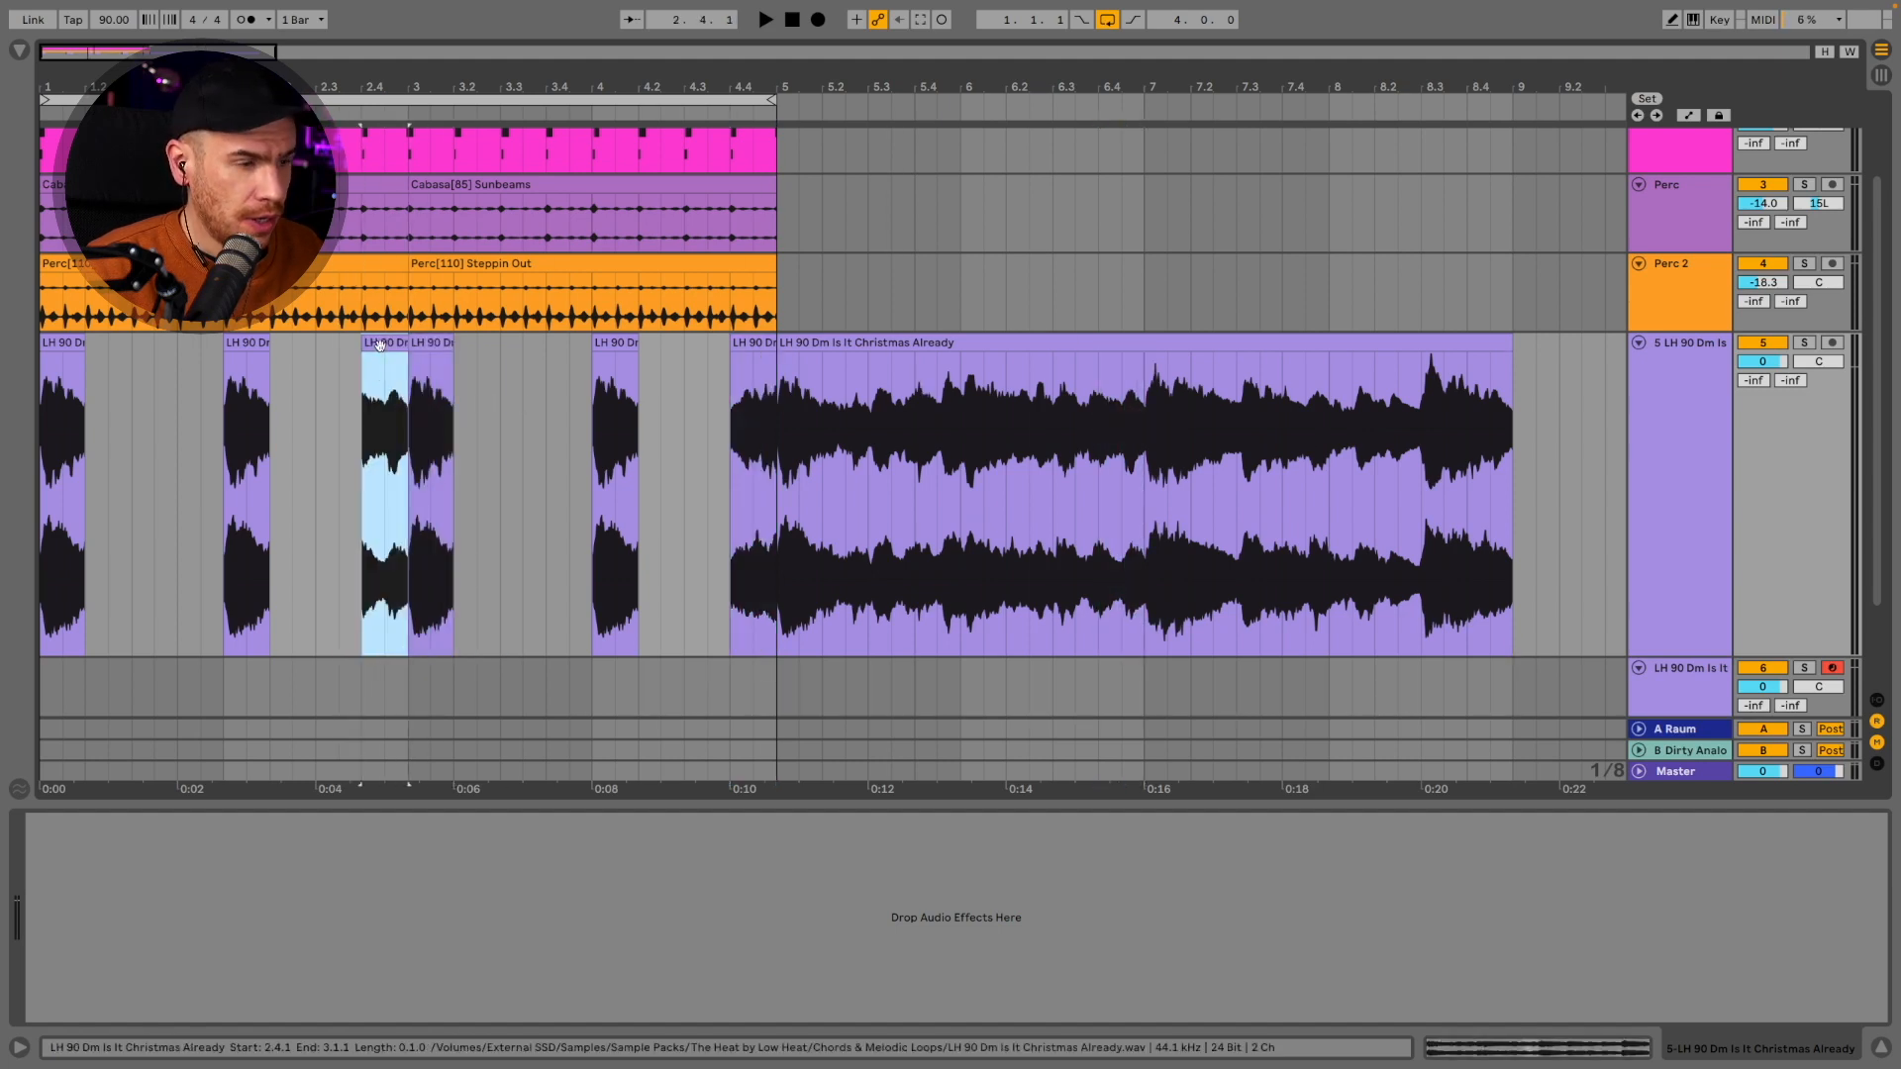
Play the chopped pattern from bar 1 and try extending the first chop to 1.2.3
key(space)
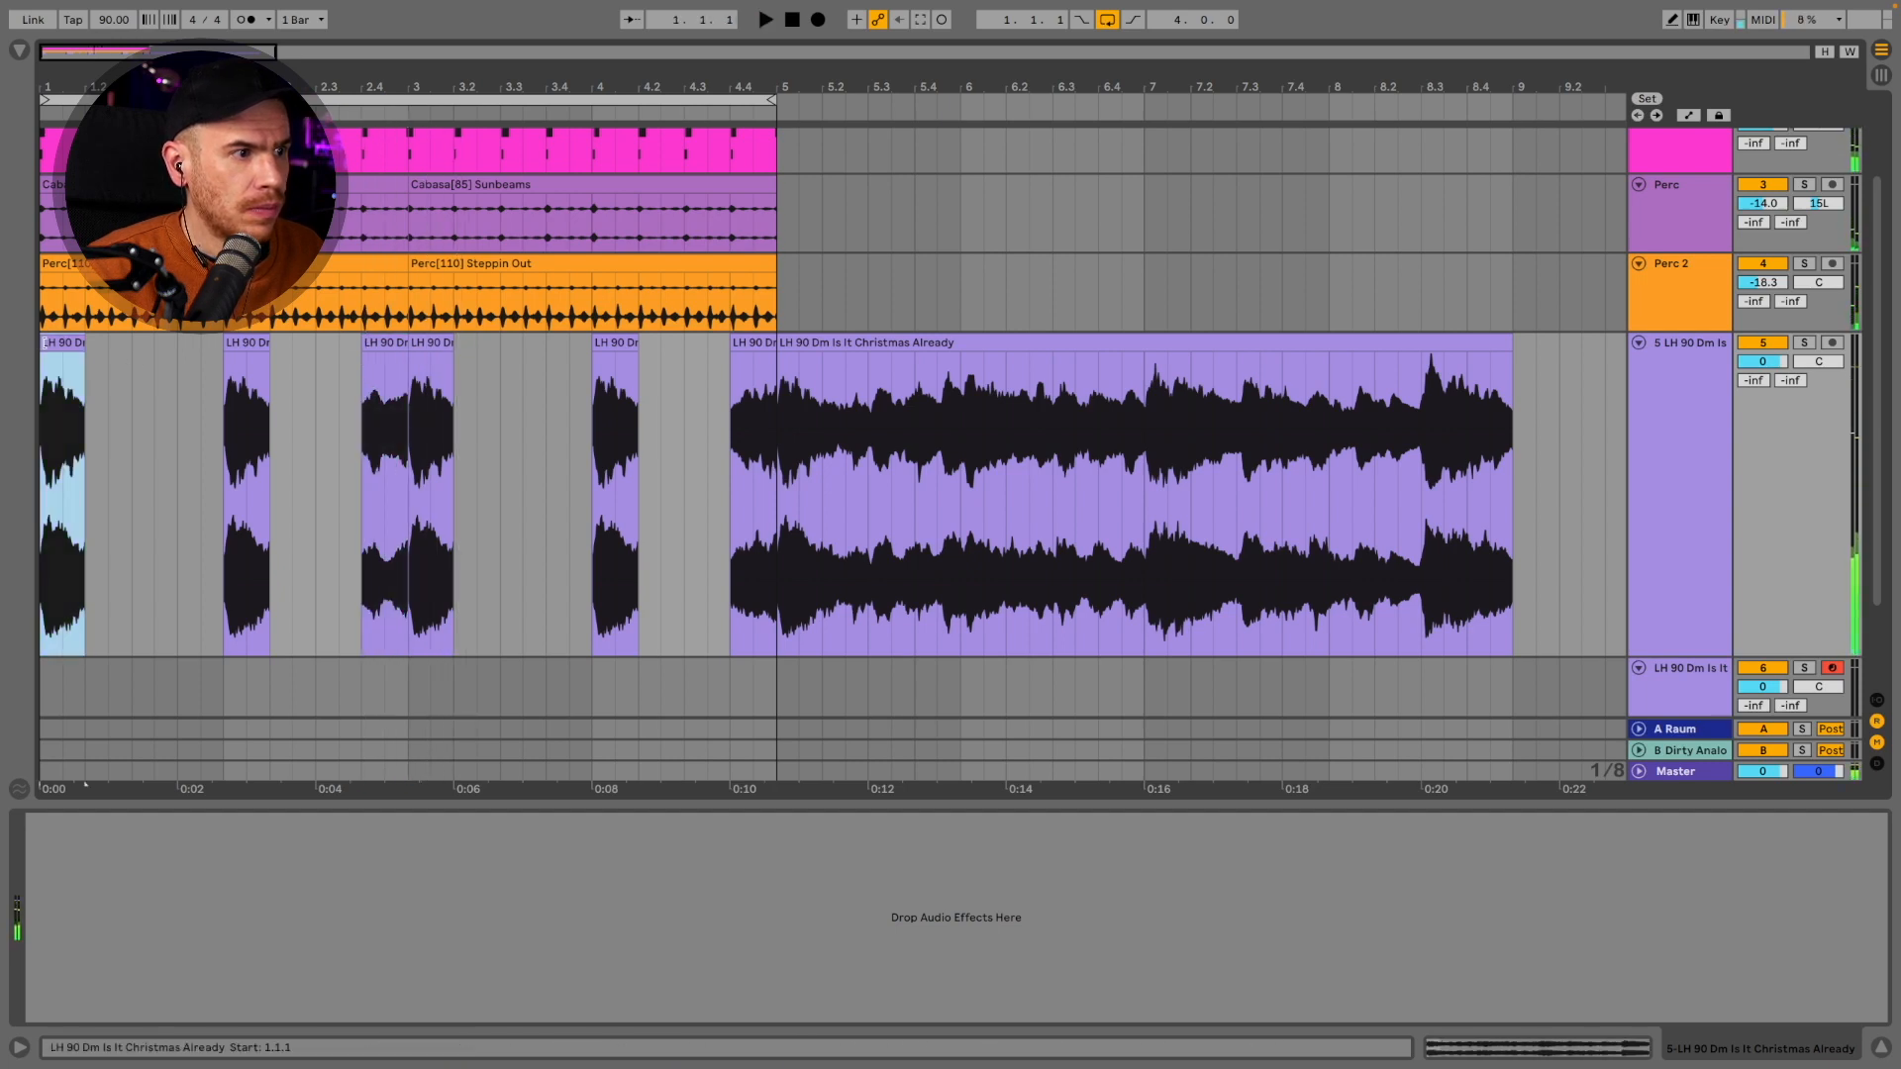
click(79, 359)
key(space)
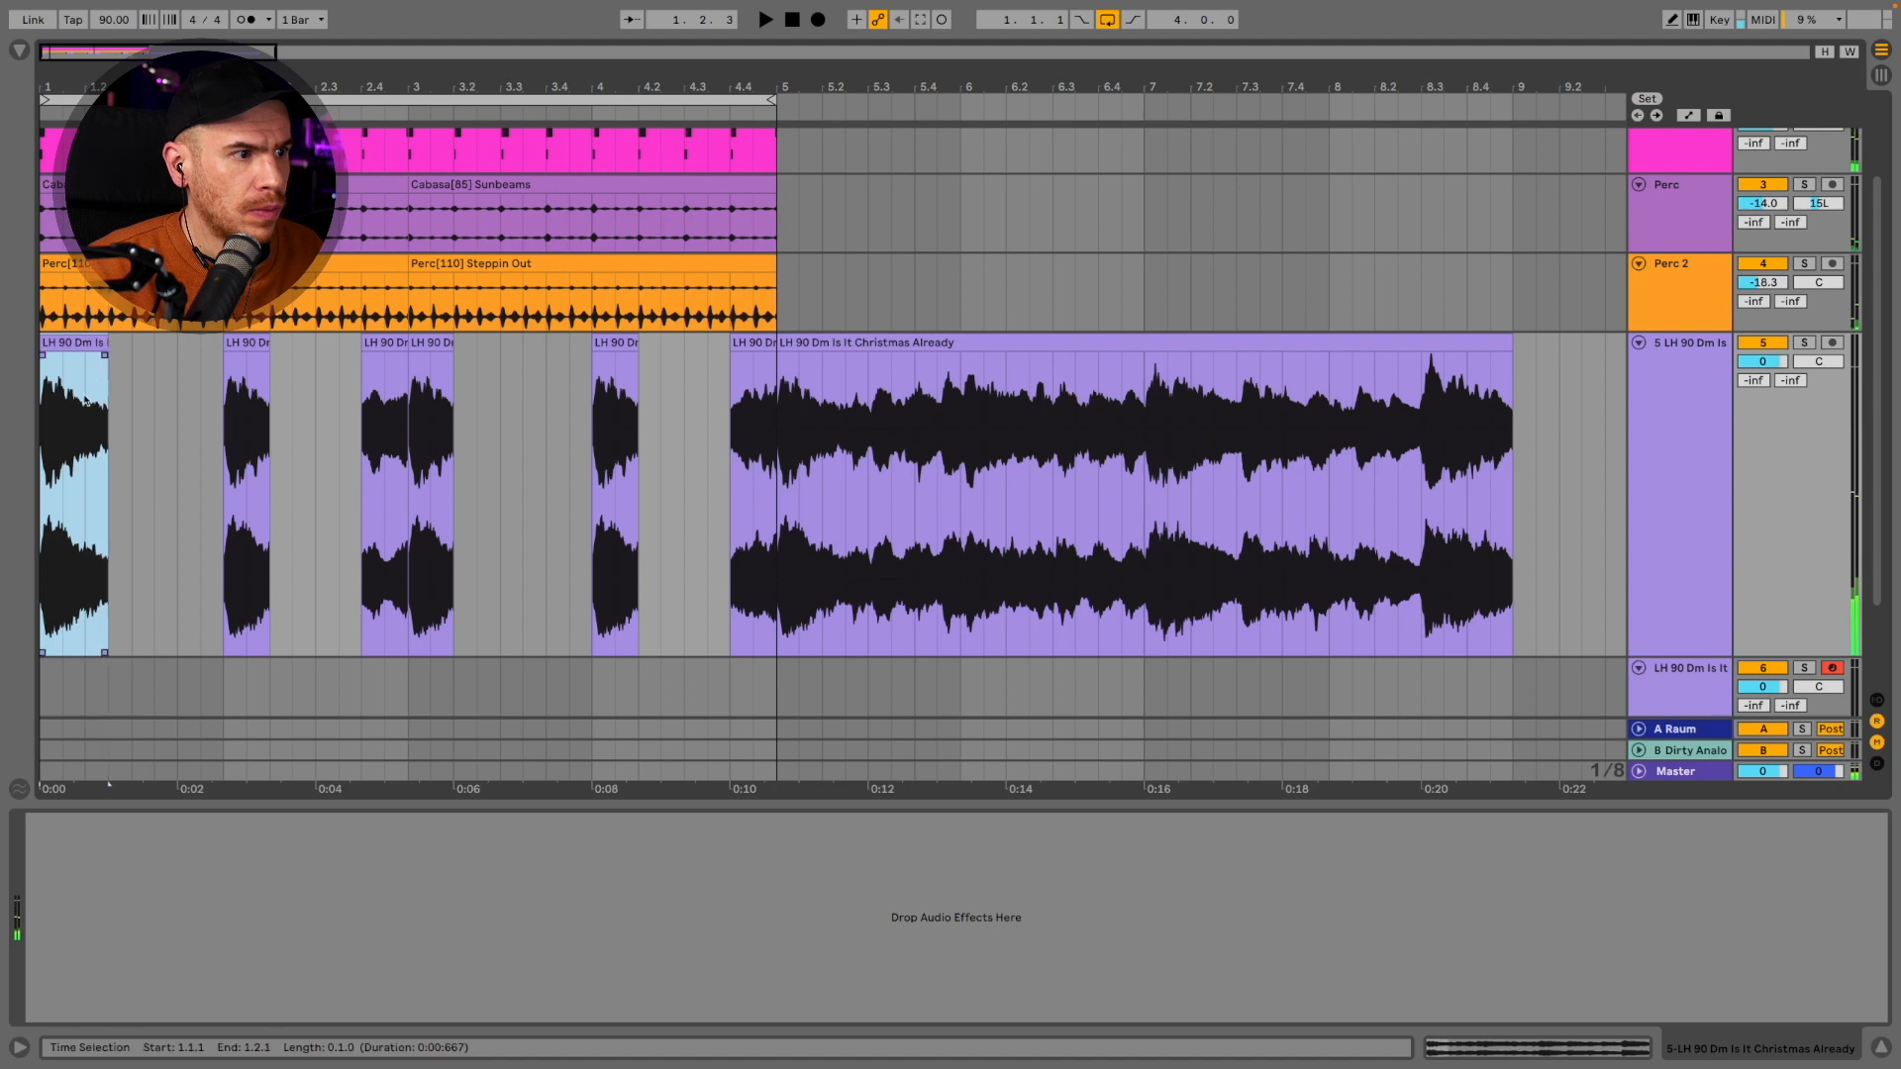
mouse_move(84, 358)
mouse_down()
mouse_move(177, 359)
mouse_move(88, 344)
mouse_up()
key(space)
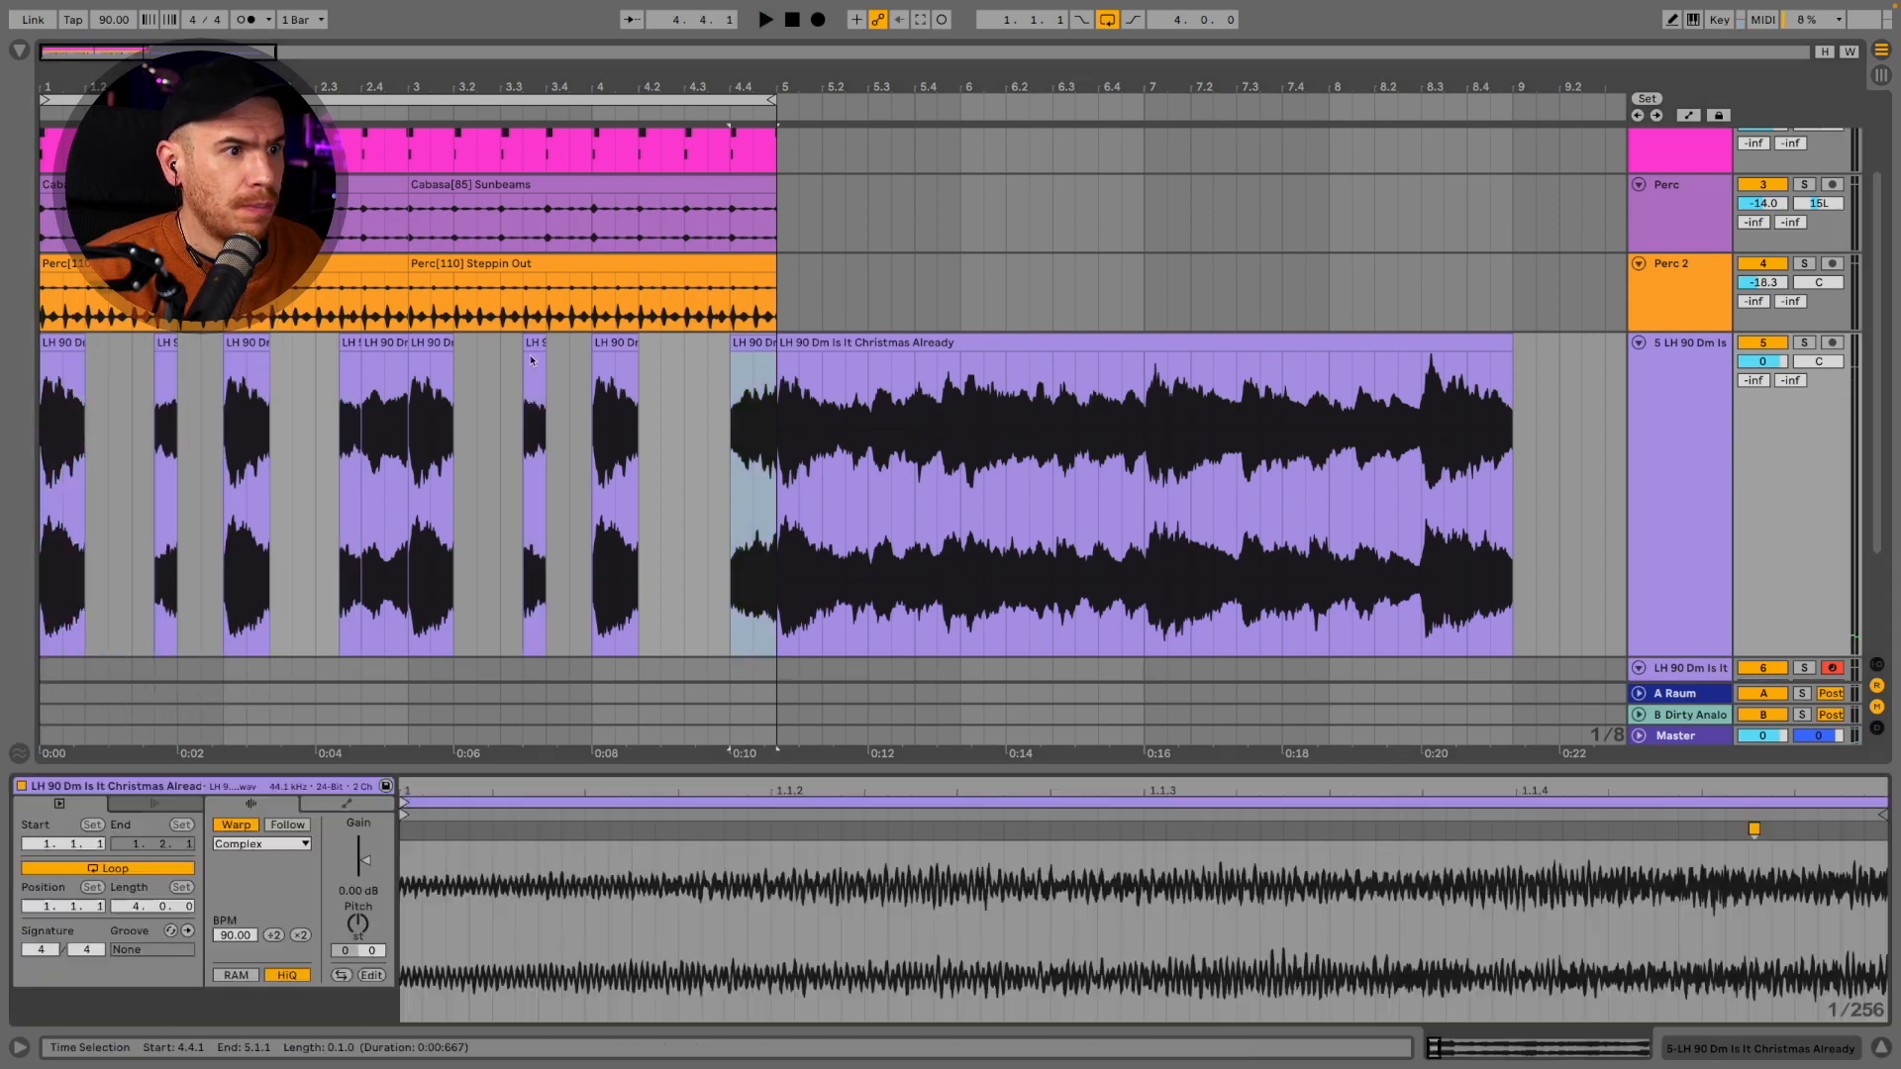
Copy the short chop in bar 3 to 4.2.3, and transpose the reversed chop at 4.4.1 by +12 semitones
drag(532, 360, 662, 364)
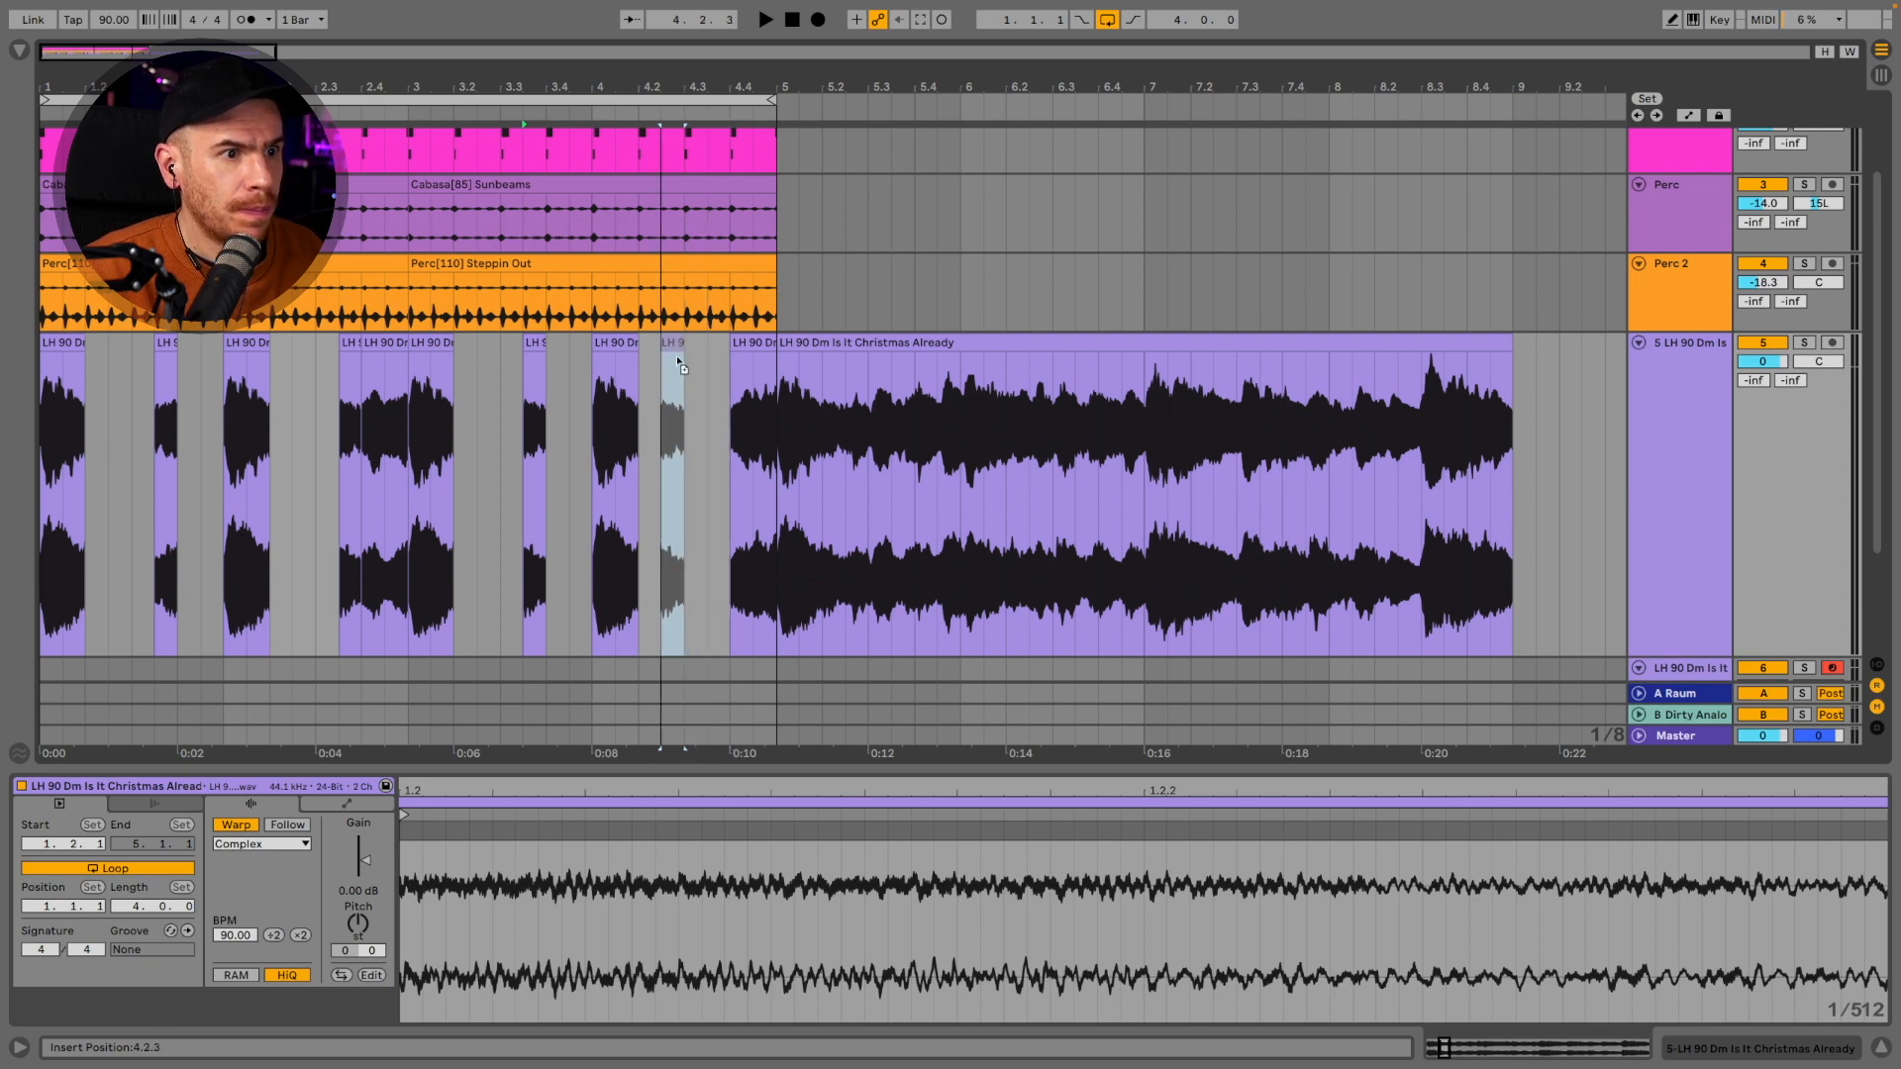
click(749, 349)
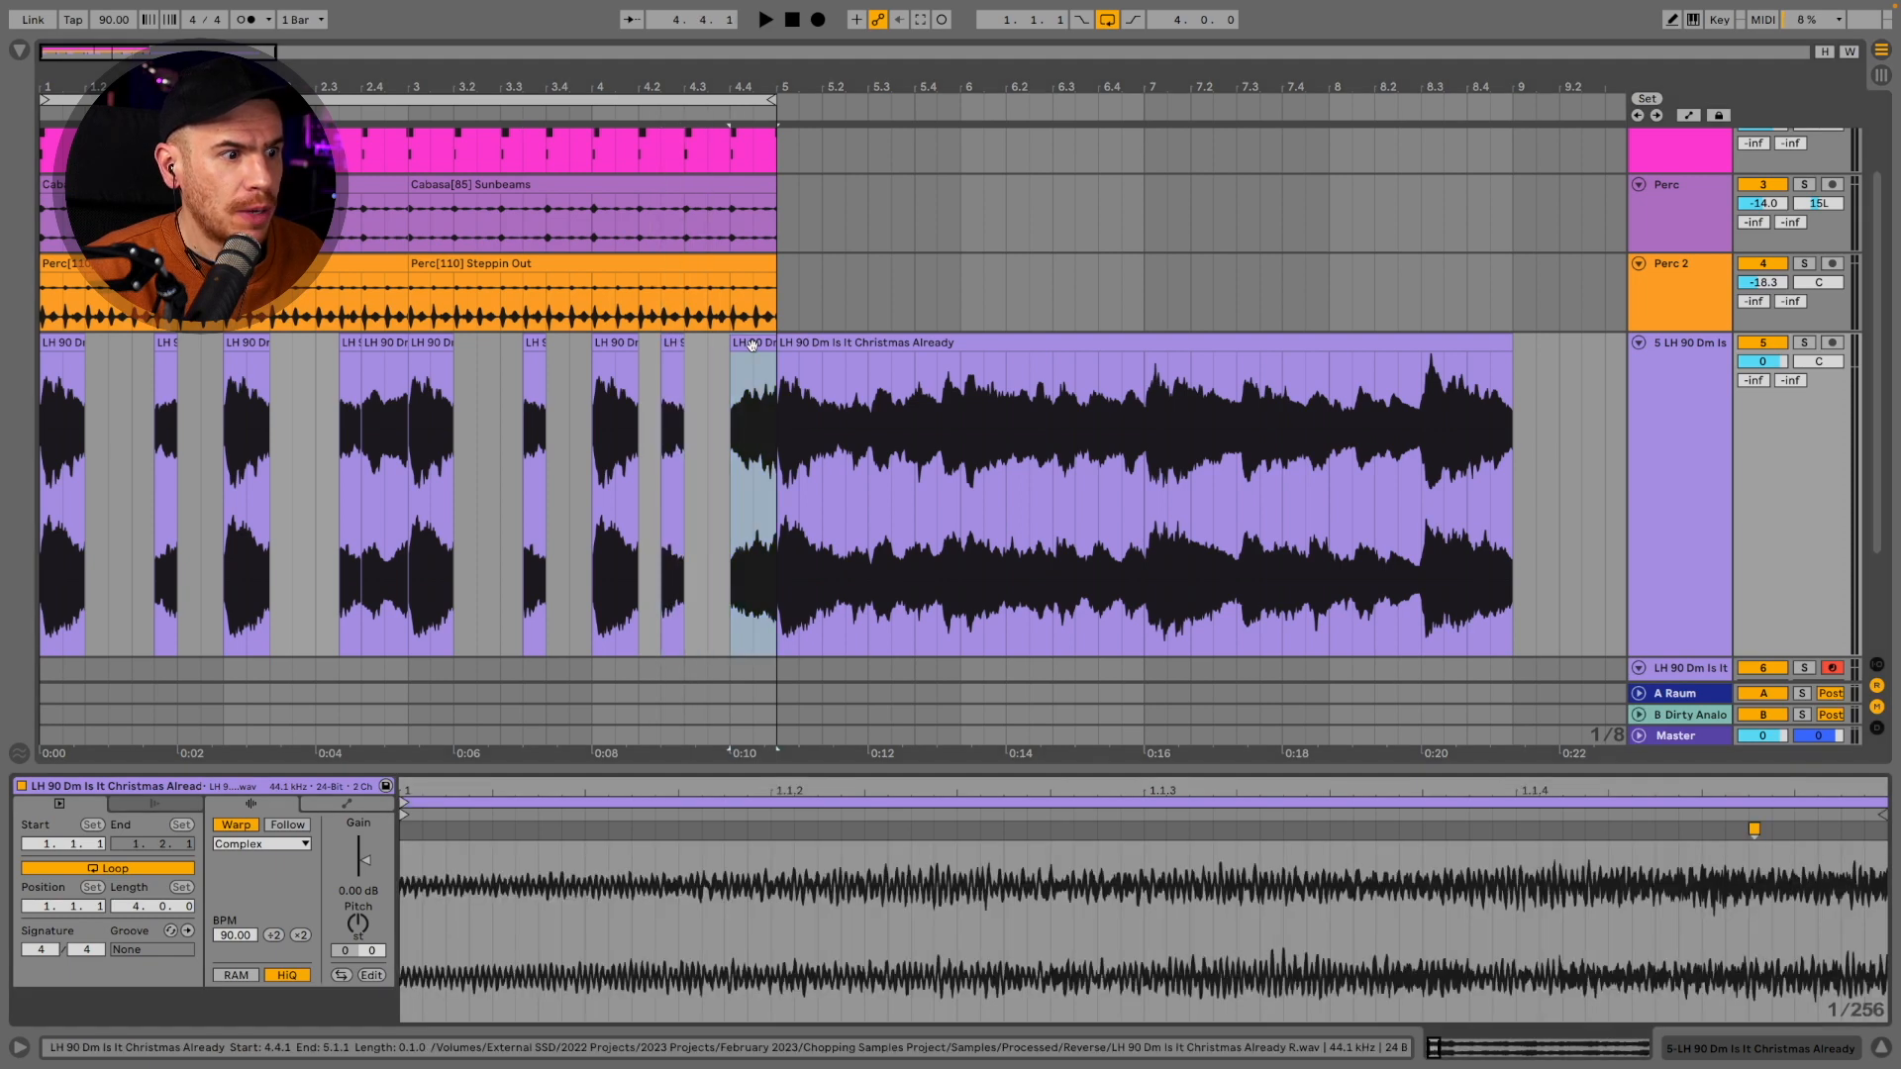
click(263, 848)
click(247, 931)
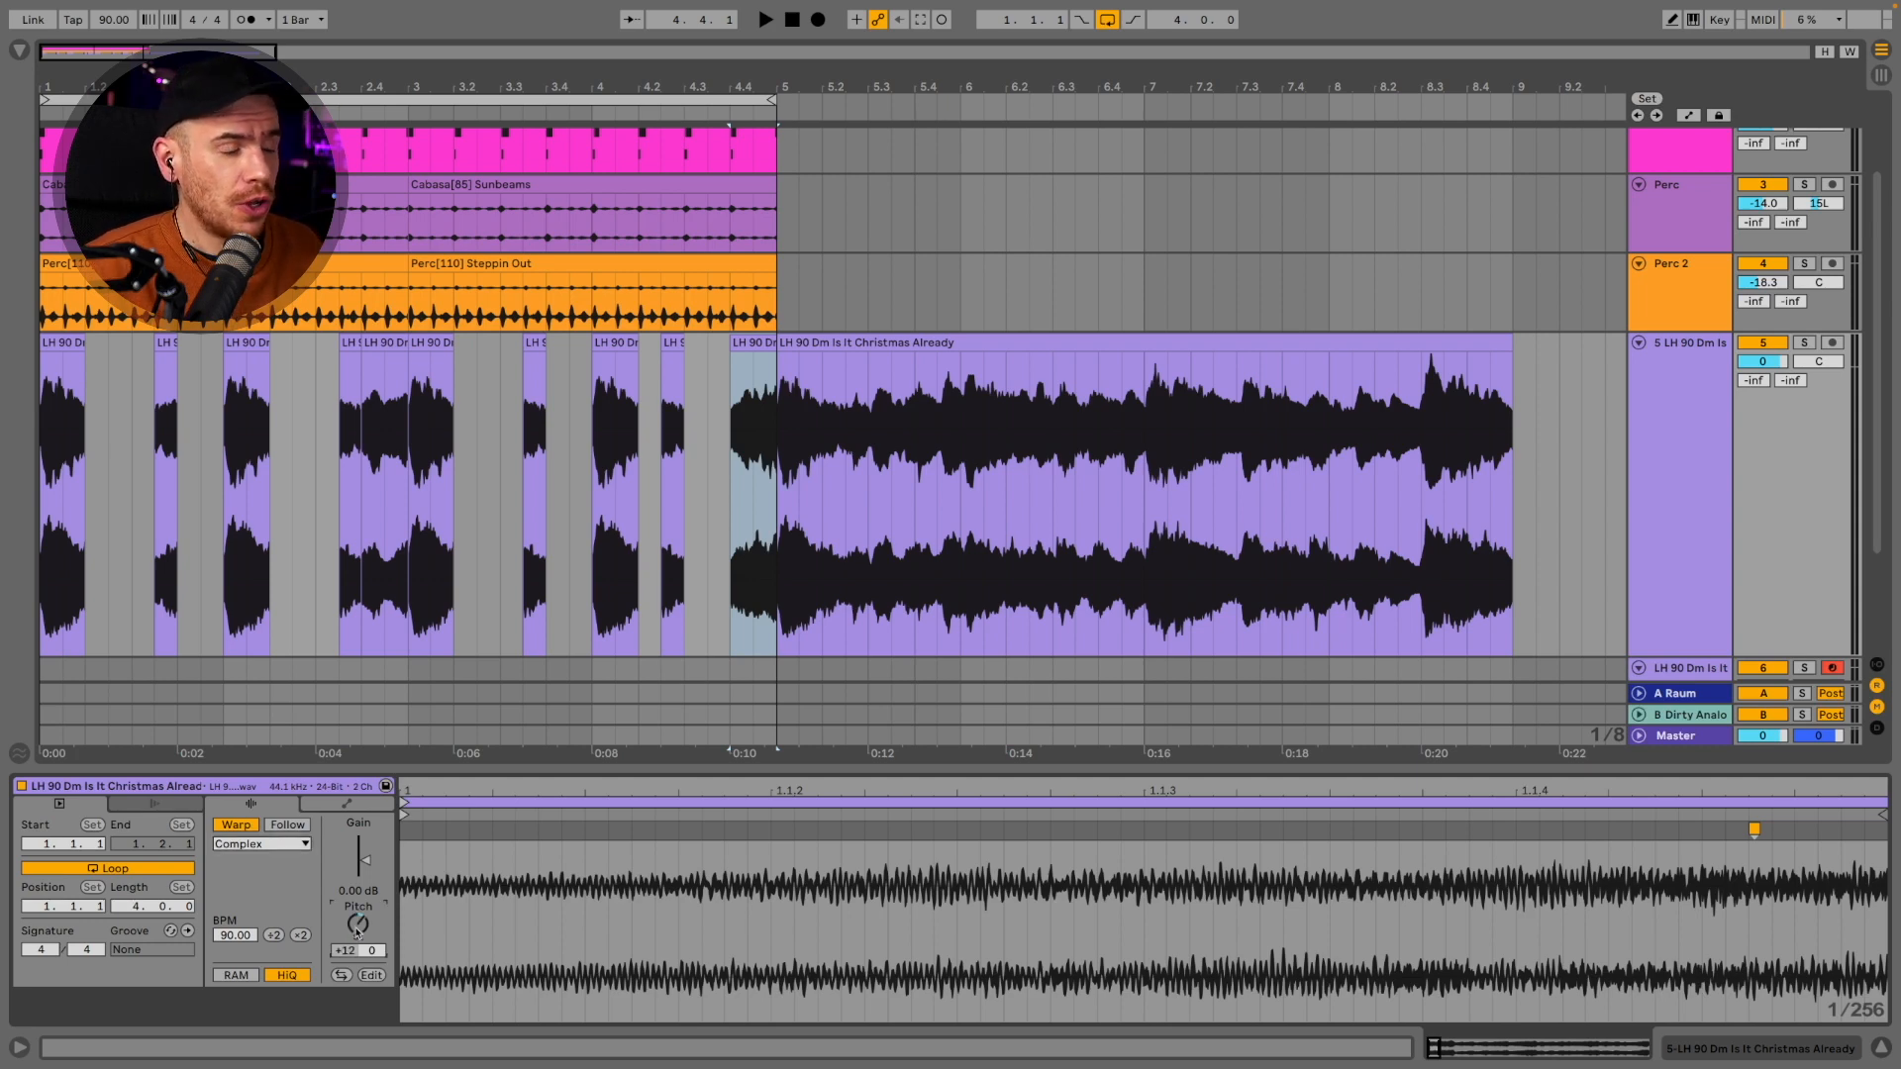
key(space)
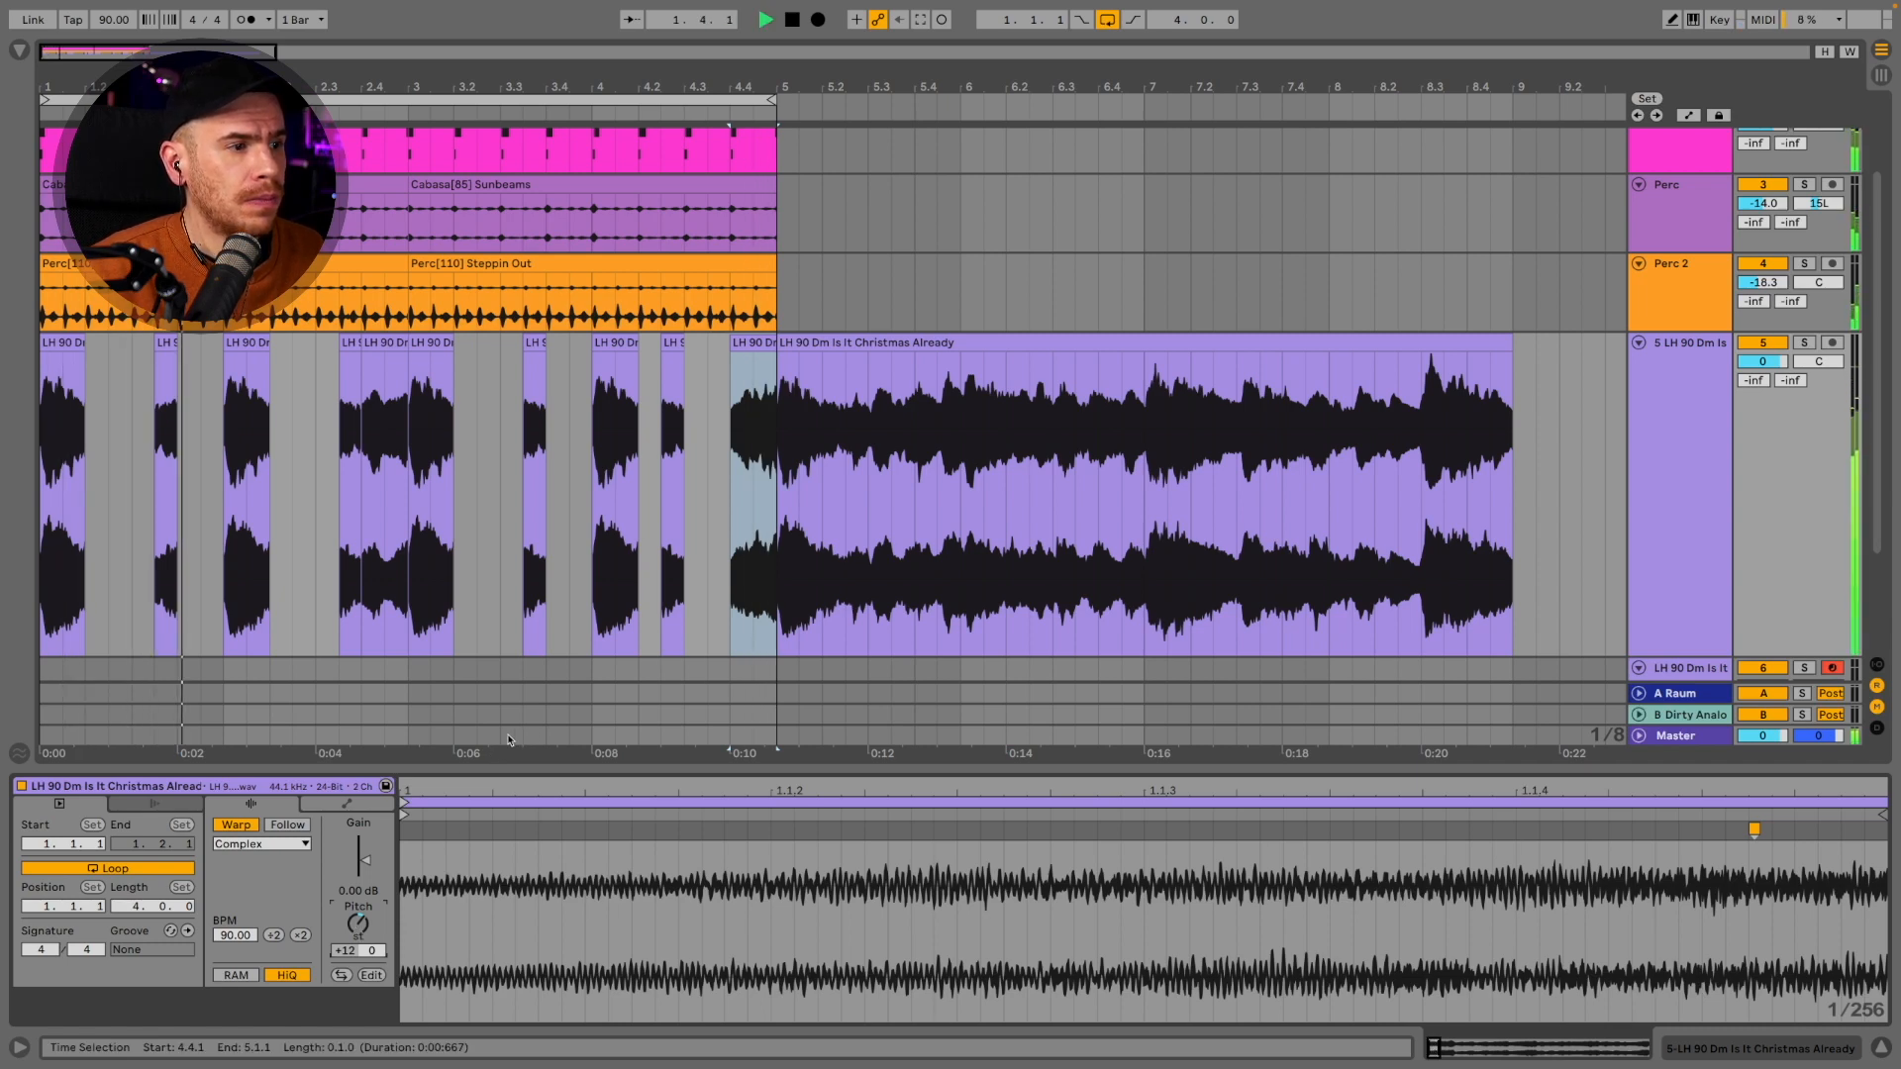
Copy a half-beat slice from the start of the chord loop's fourth bar to 1.2.1
drag(1439, 337, 95, 337)
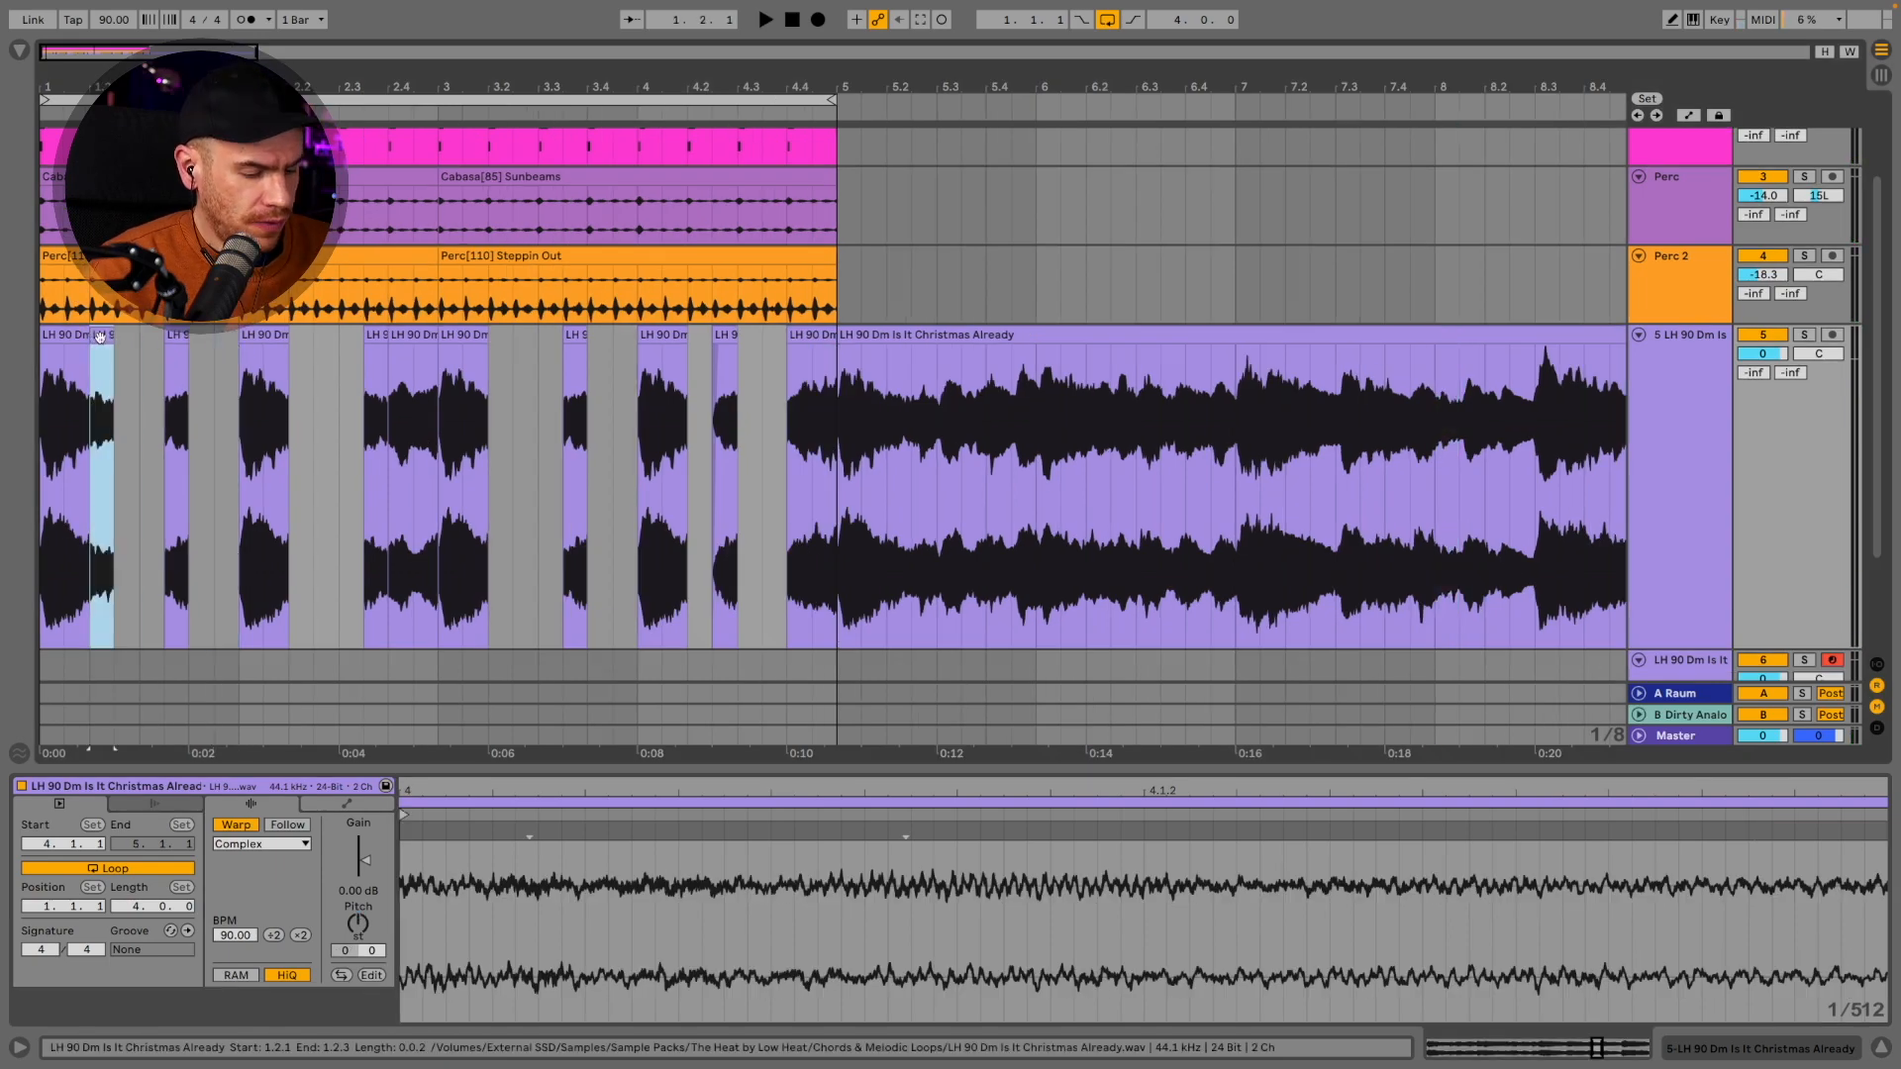
Repeat the half-beat slice at 1.2.1 to fill the rest of bar 1 and play the pattern
key(ctrl+d)
key(ctrl+d)
key(ctrl+d)
key(ctrl+d)
key(space)
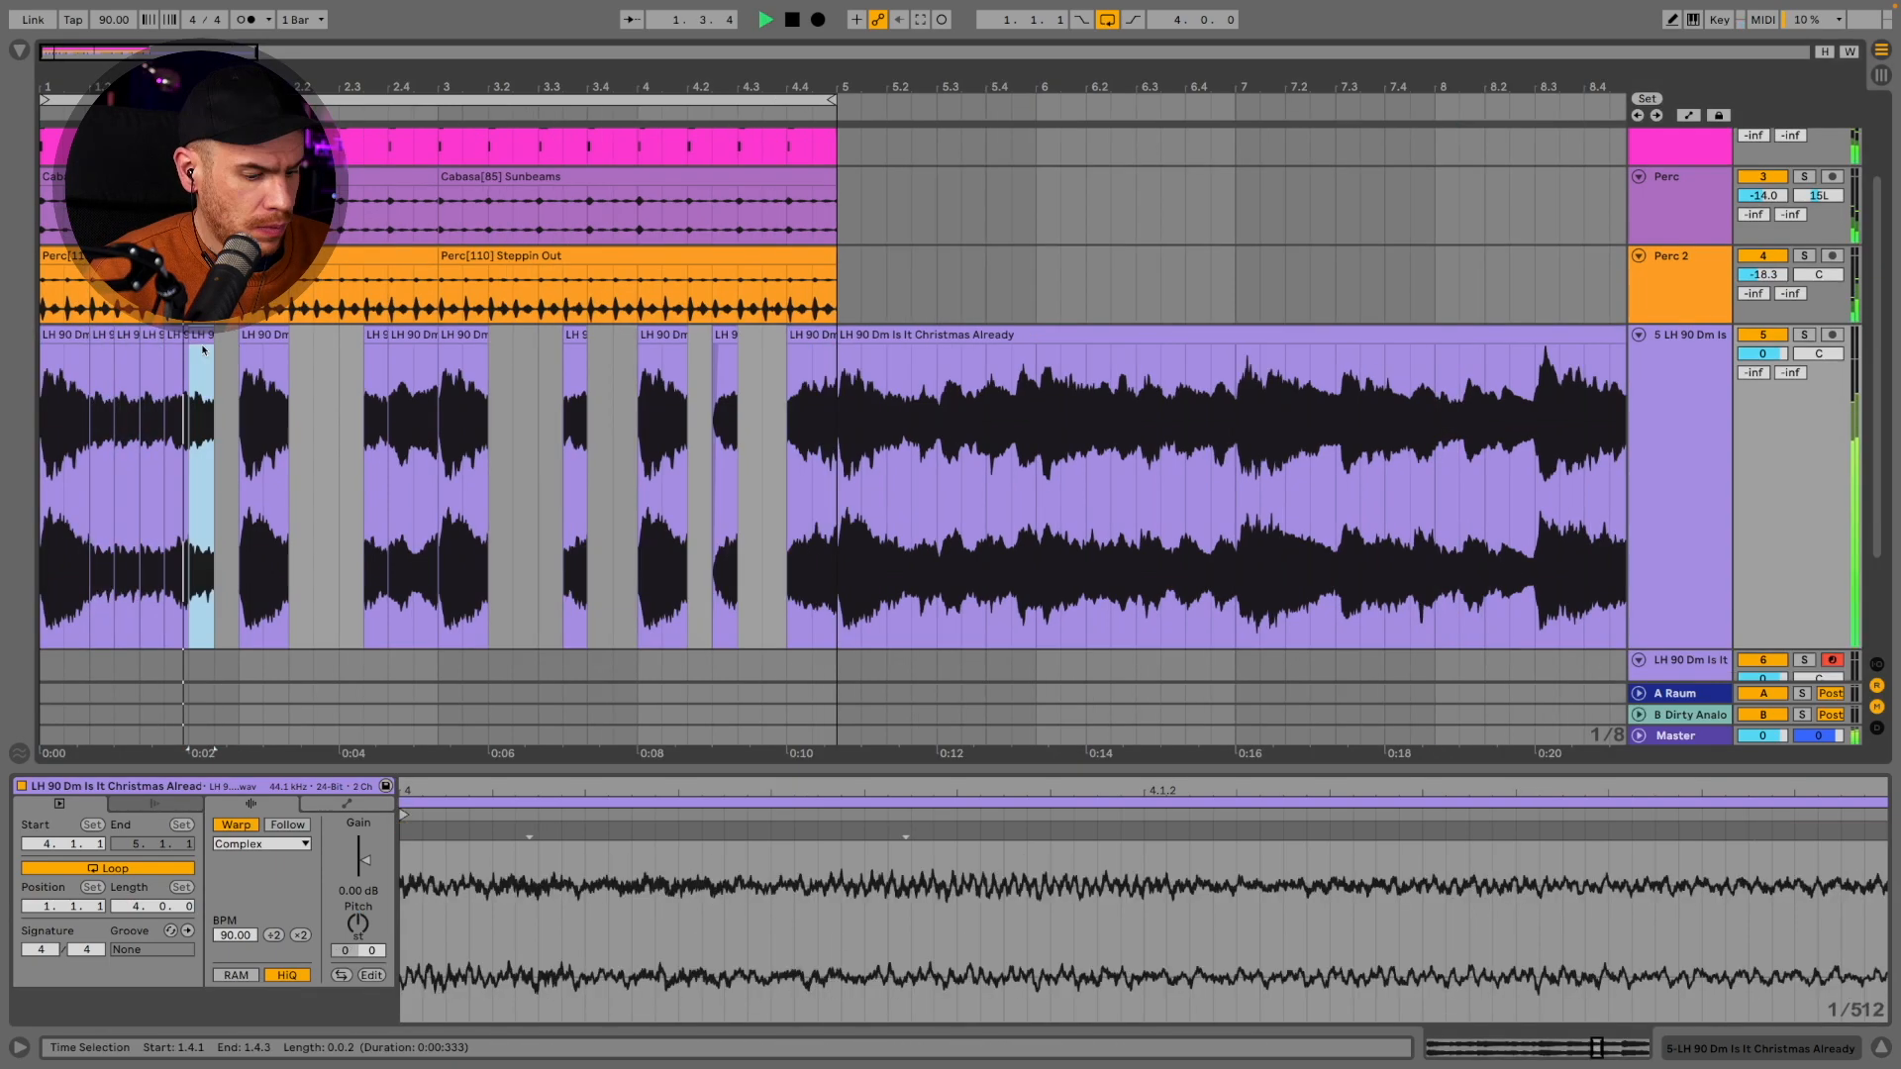
key(ctrl+d)
Fill the remaining gaps in bars 2 and 3 with repeated half-beat slices, using the chord loop's 1.2.1 slice in bar 3
click(152, 338)
click(63, 337)
key(ctrl+d)
key(ctrl+d)
key(ctrl+d)
key(ctrl+d)
key(ctrl+d)
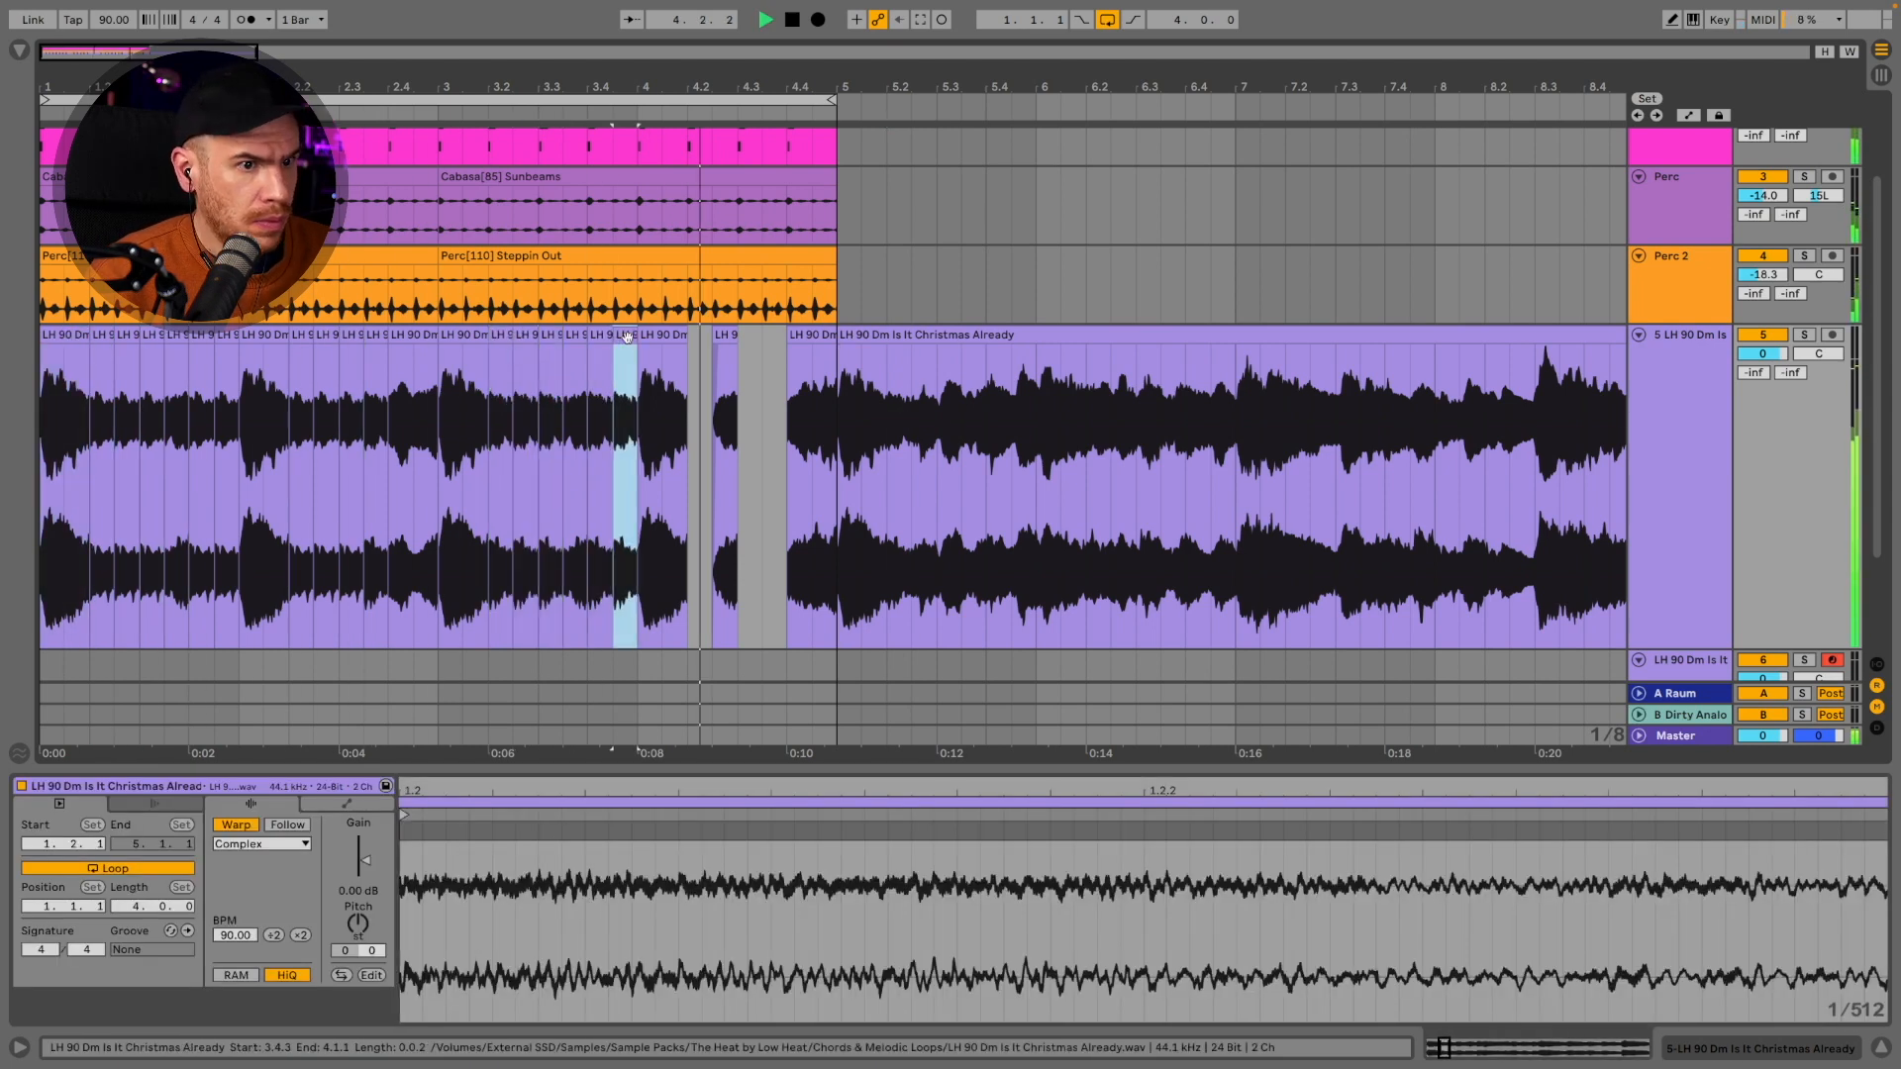
Try the chord loop's half-beat slice from 2.4.1 at 4.2.1, and place it reversed at 3.4.3 instead
drag(1212, 424, 1207, 366)
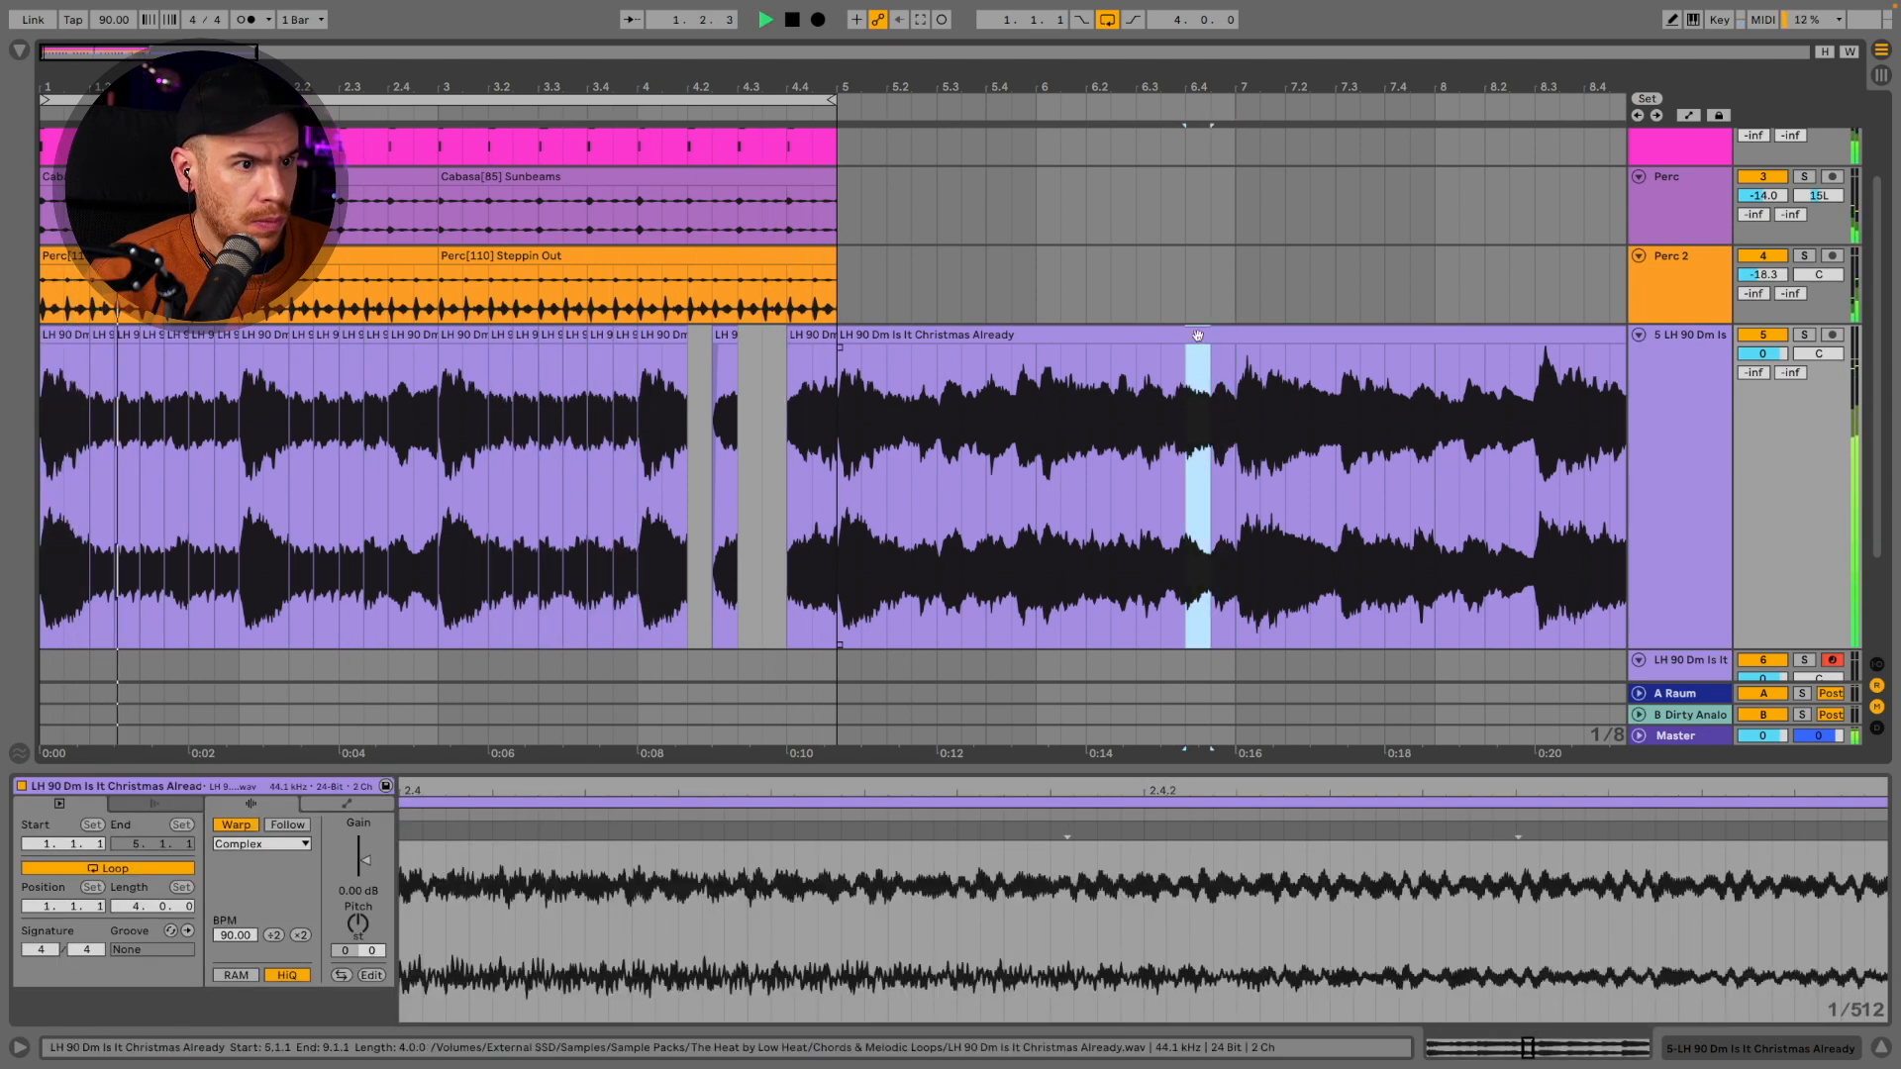
key(ctrl+c)
click(697, 375)
key(ctrl+v)
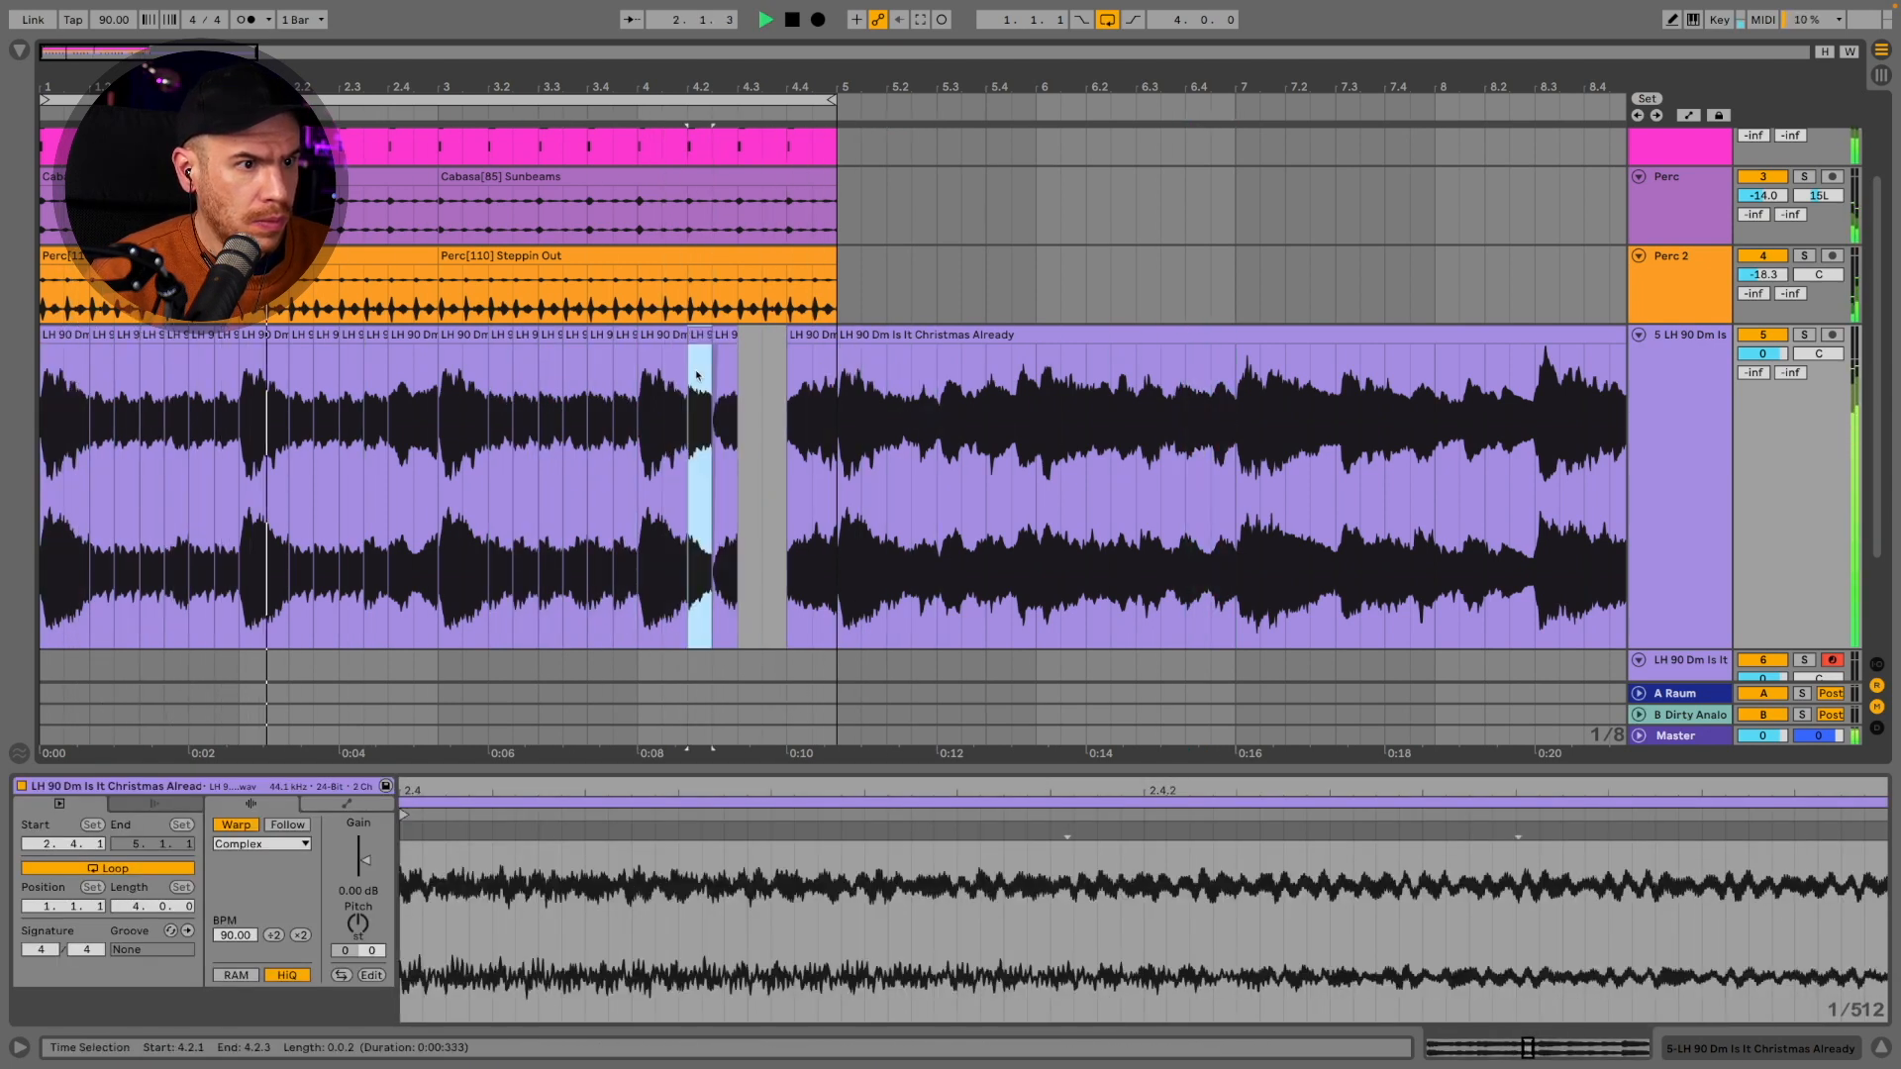
drag(694, 365, 631, 331)
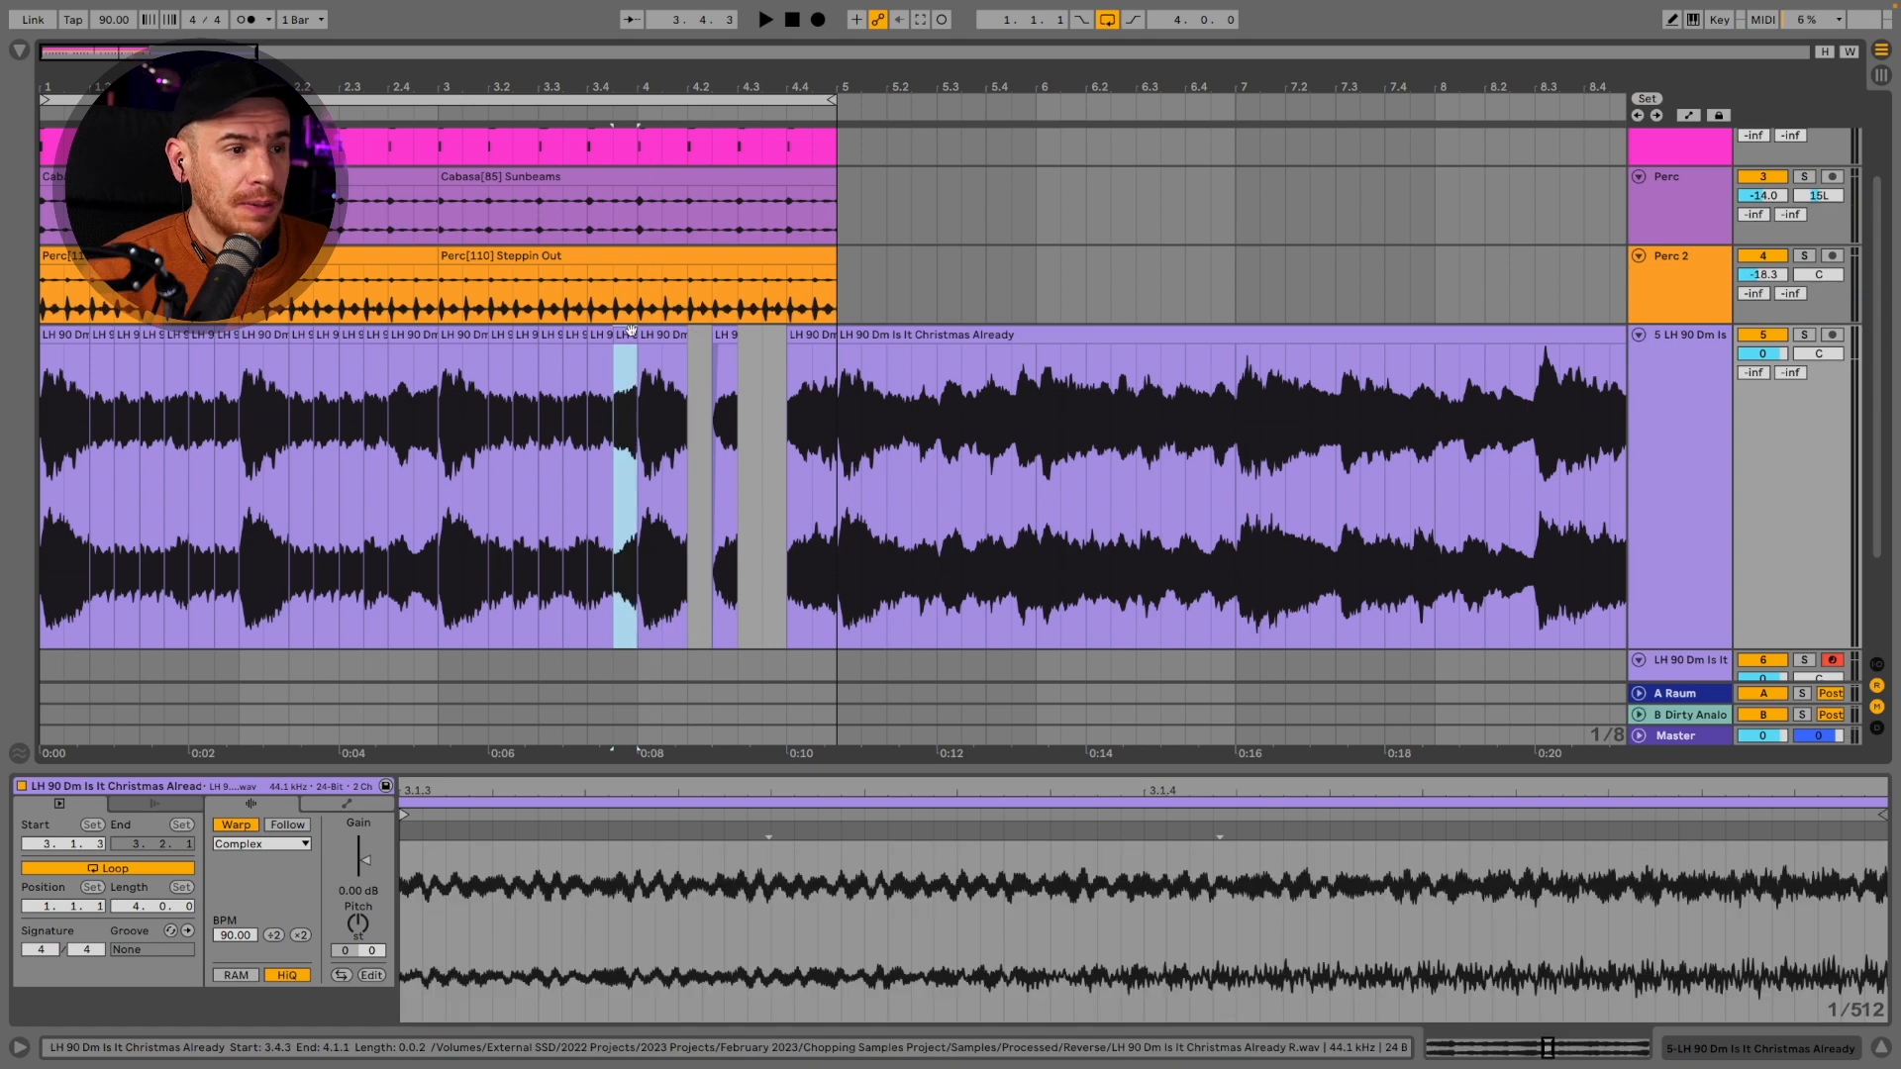
Stretch the reversed slice back to 3.4.1 at a clip tempo of 180 BPM, with a short fade-in, and play it
drag(629, 90, 629, 133)
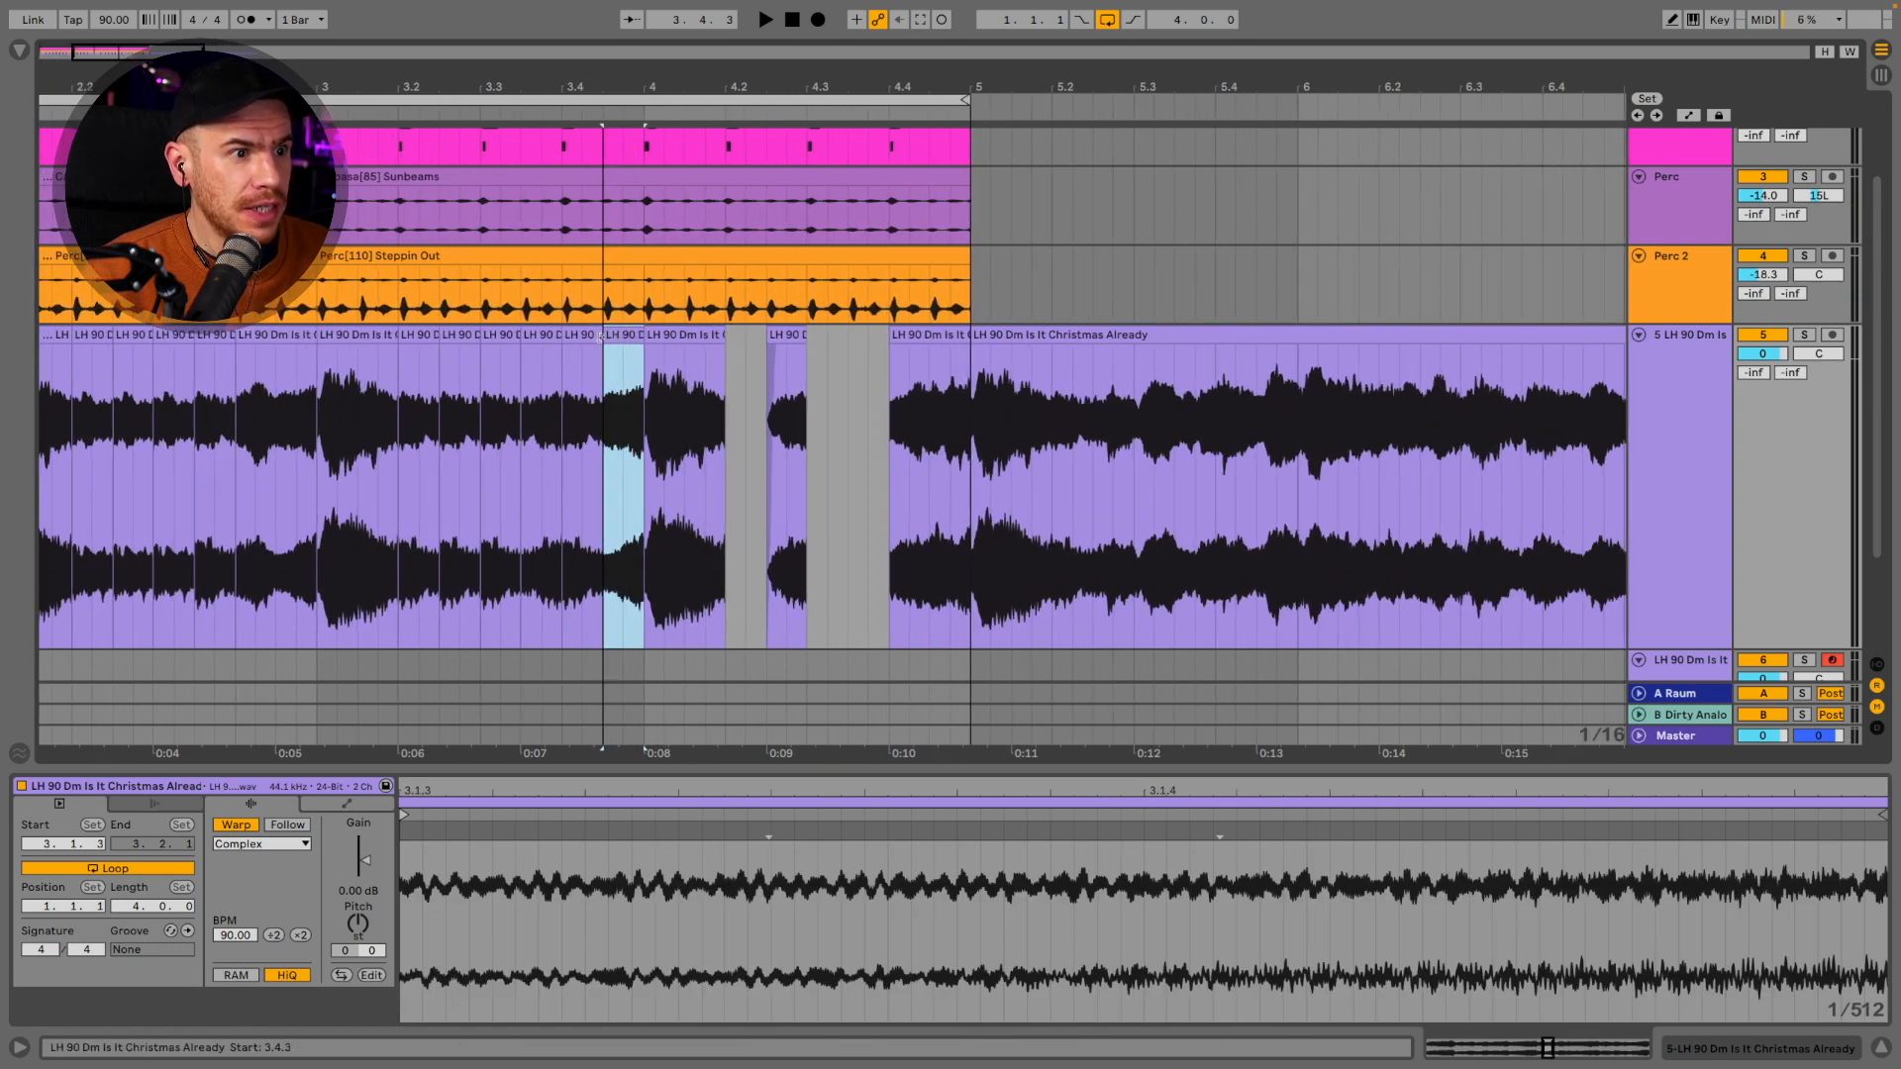
mouse_move(592, 337)
mouse_down()
mouse_move(568, 335)
mouse_move(588, 350)
mouse_up()
click(565, 368)
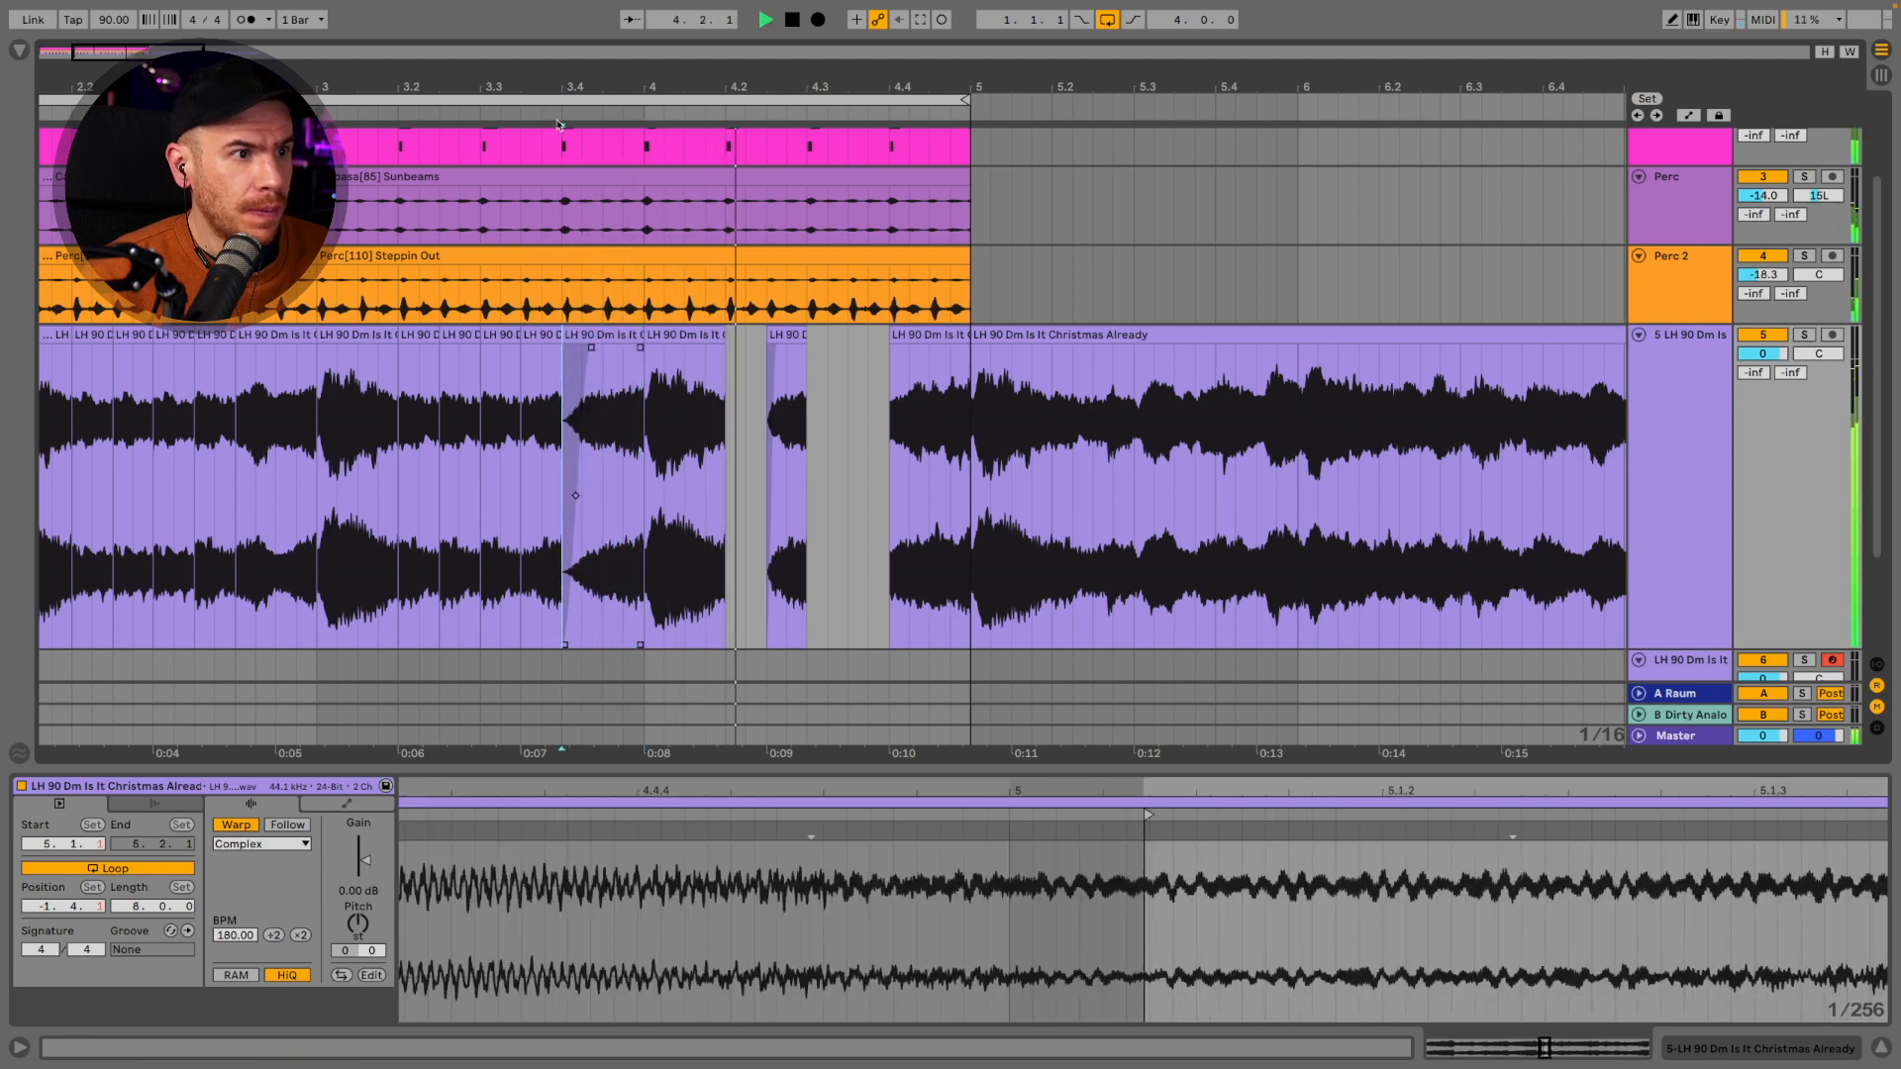
Extend the start of the reversed chop at 4.4.1 back to 4.2.1
drag(557, 87, 40, 84)
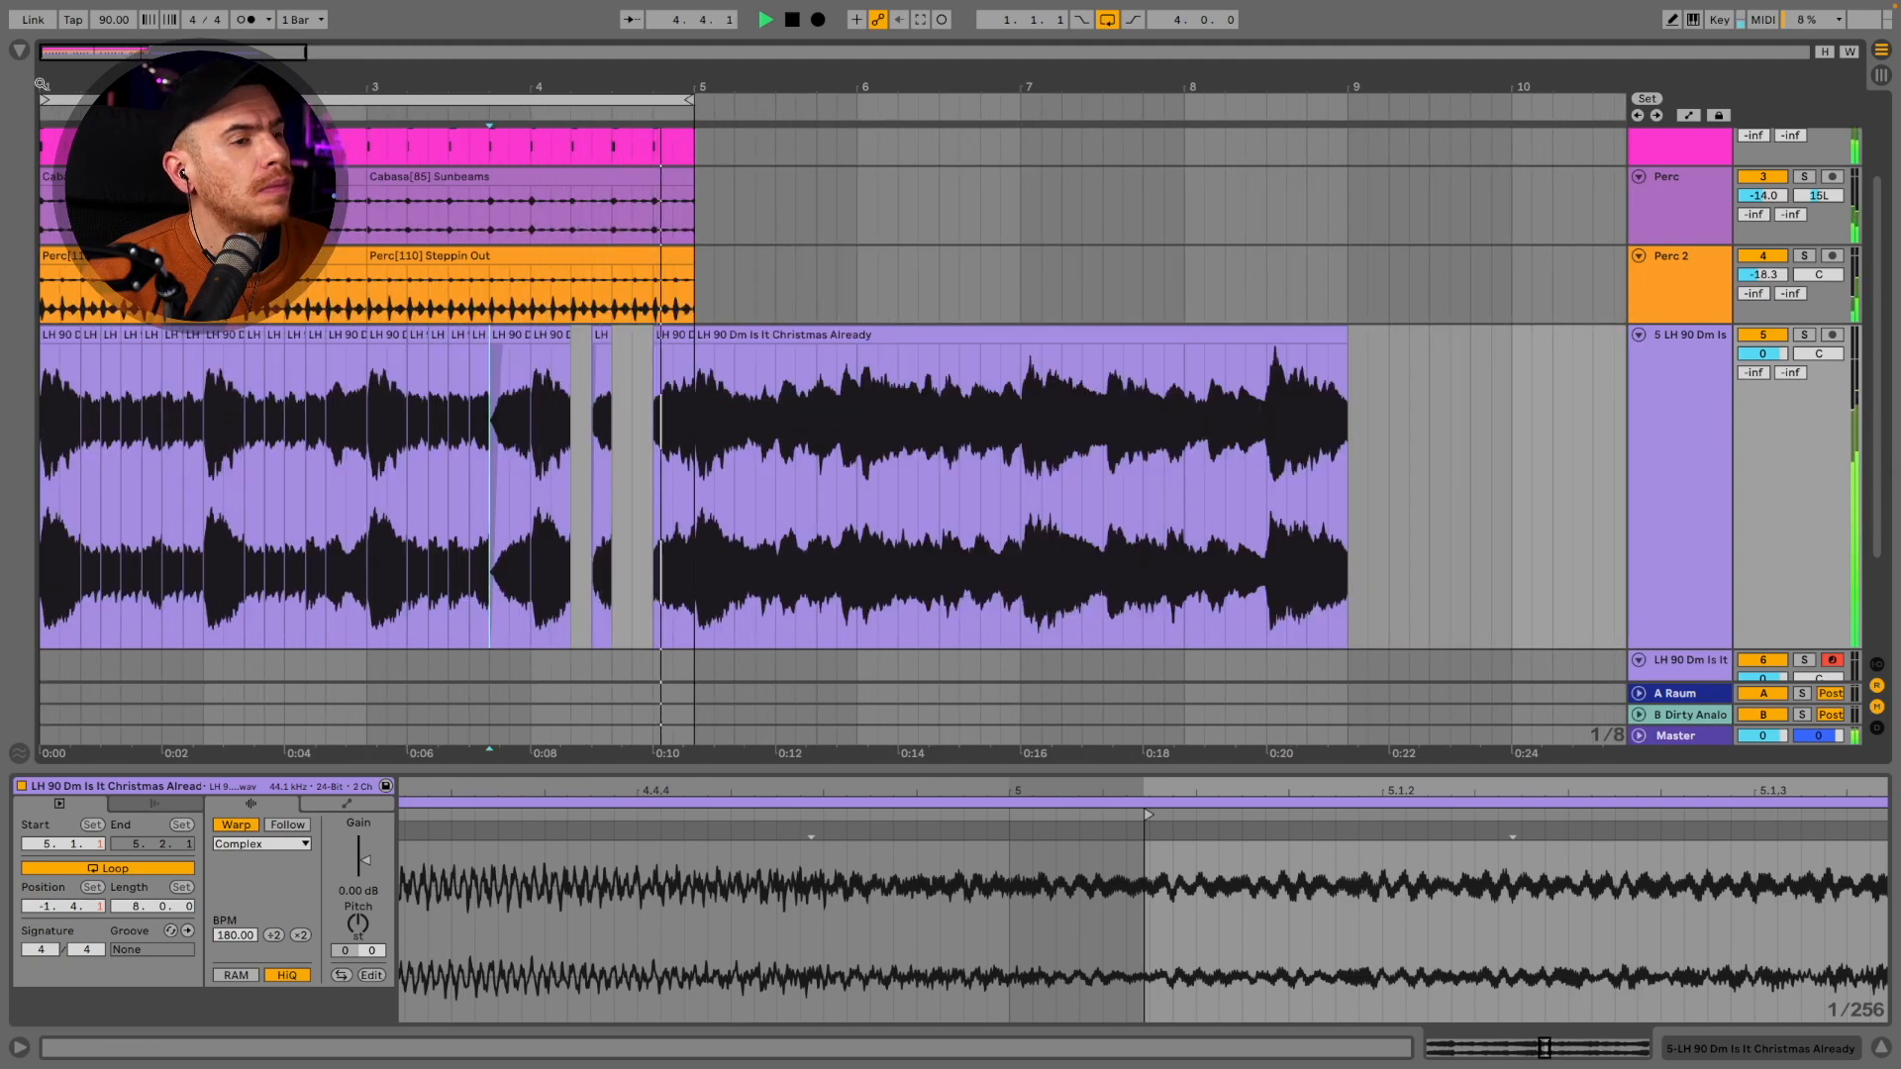
drag(654, 337, 573, 336)
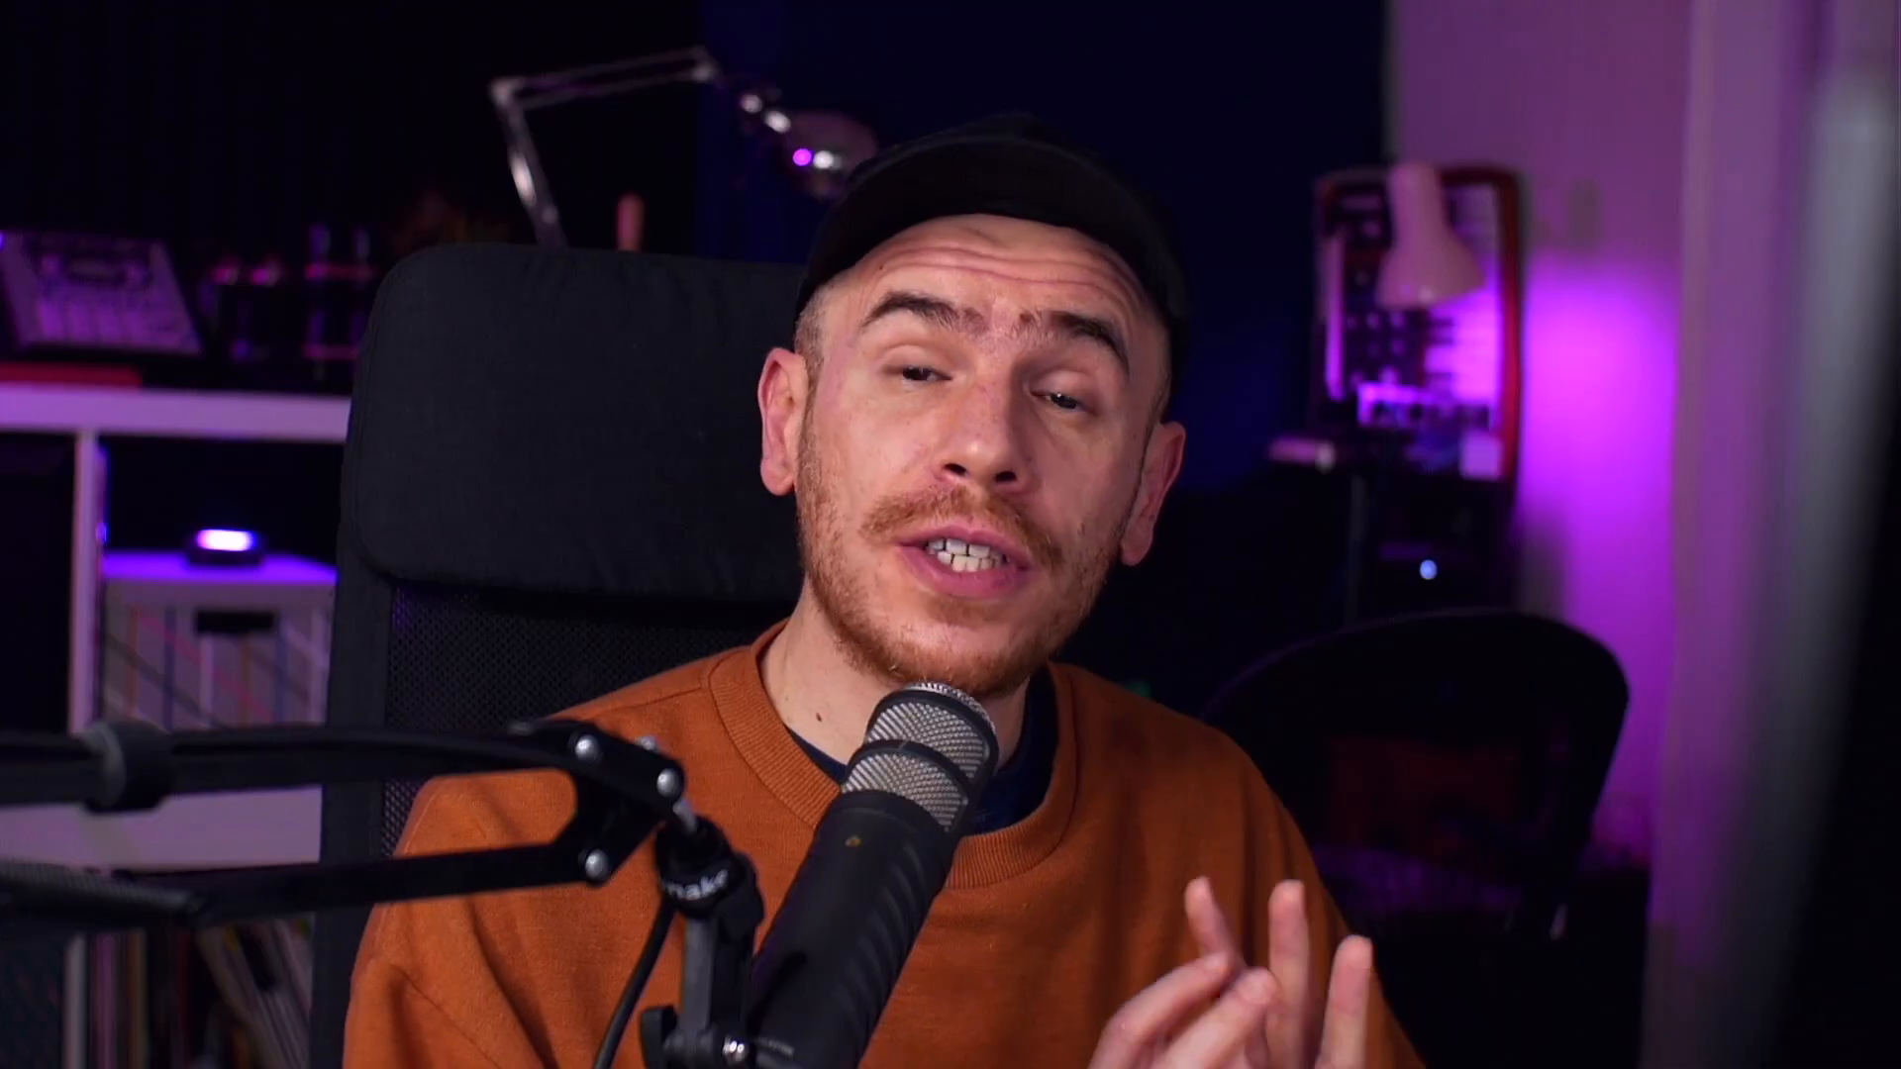